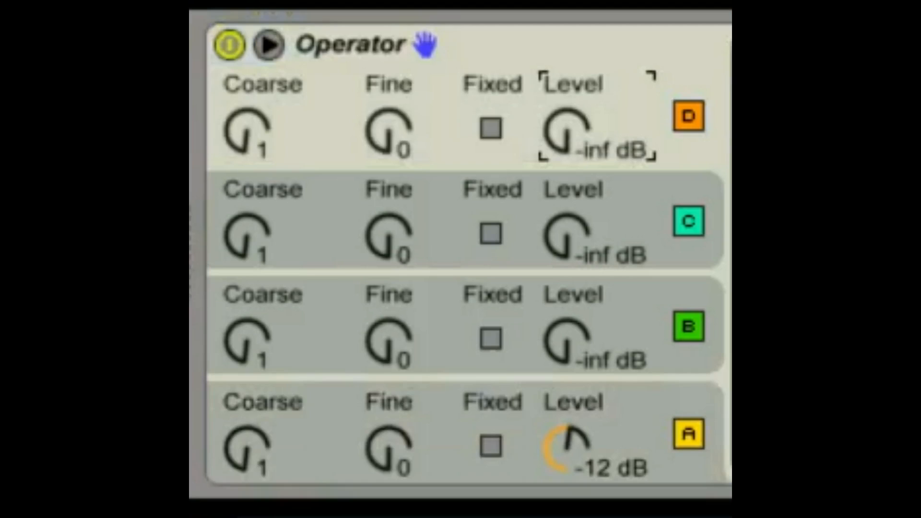
Step: Select the Level controls of oscillators C, B and A in turn, ending on oscillator A
click(566, 235)
click(567, 340)
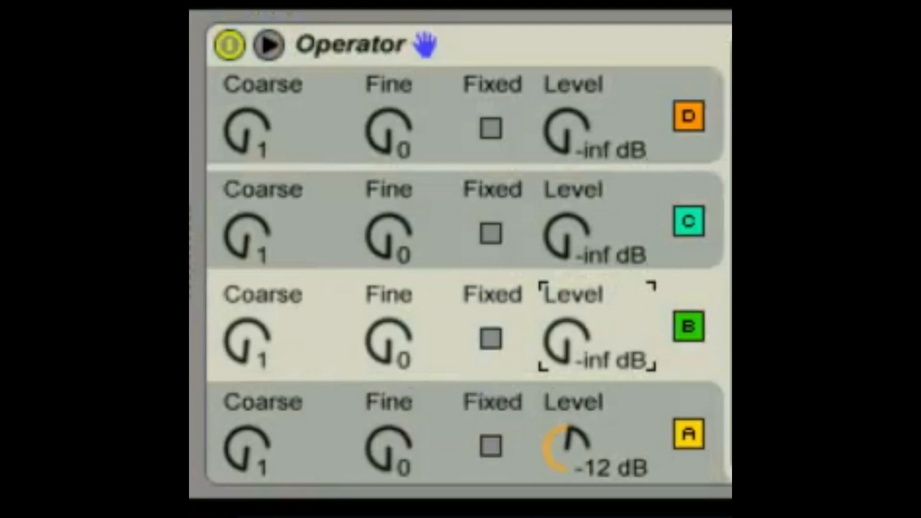
click(567, 448)
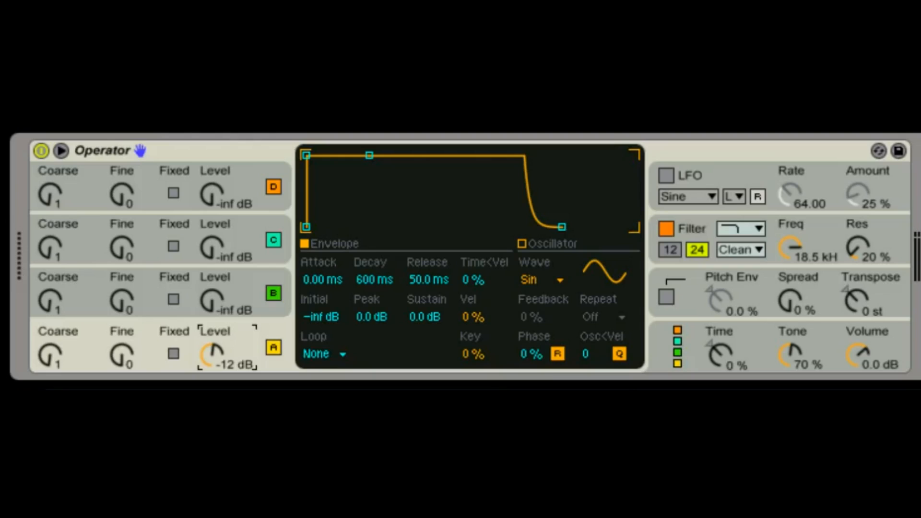
Step: Reshape oscillator A's envelope to a 179 ms attack, 588 ms decay and −17 dB sustain
drag(302, 274, 304, 274)
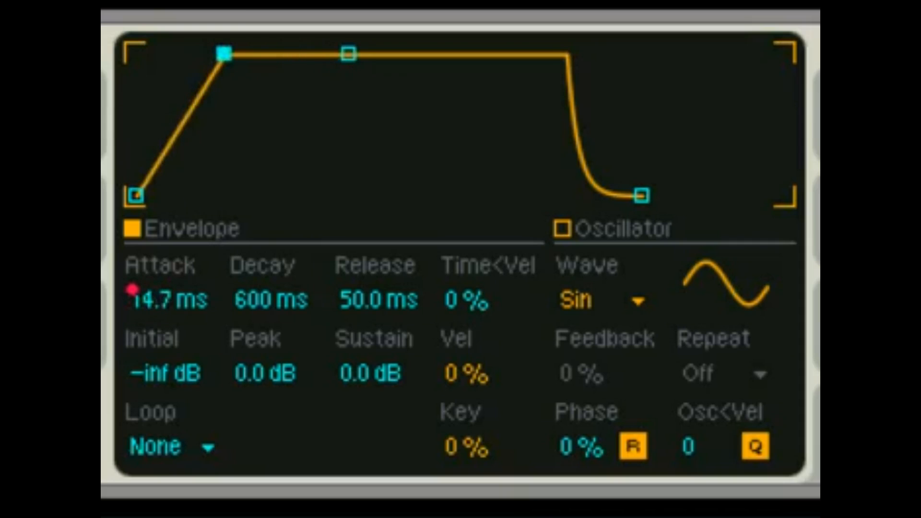
drag(224, 53, 268, 54)
drag(393, 53, 392, 113)
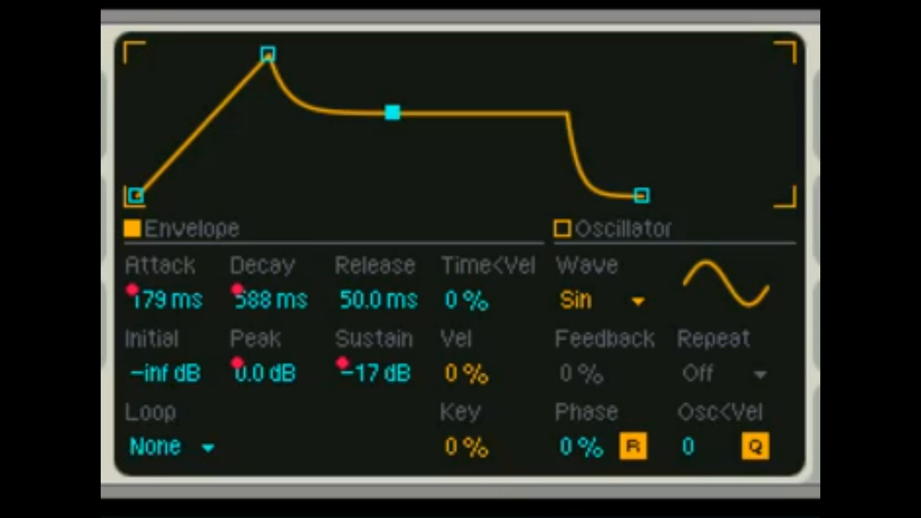
Step: Set oscillator A's envelope to attack 1.75 ms, decay 4.96 s, sustain −58 dB and release 267 ms
drag(166, 301, 166, 374)
drag(271, 301, 271, 269)
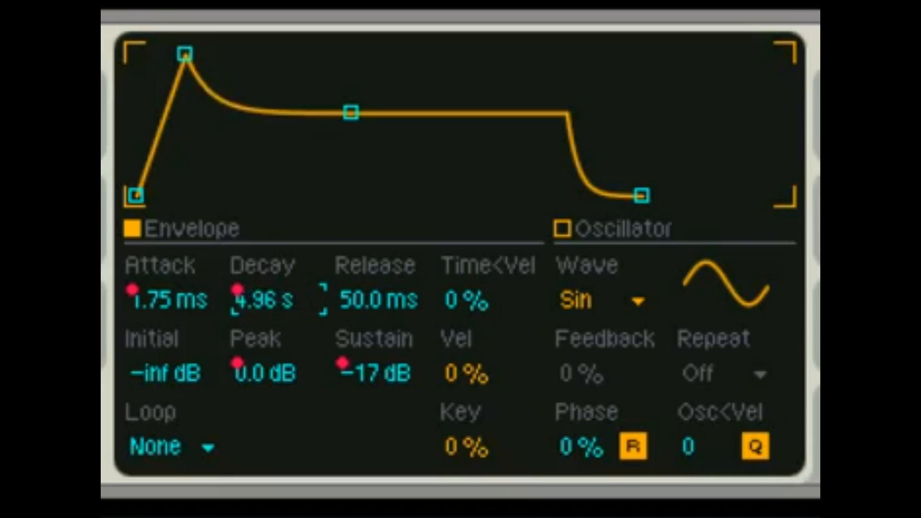
drag(377, 373, 377, 418)
mouse_move(377, 300)
mouse_down()
mouse_move(377, 262)
mouse_move(377, 288)
mouse_up()
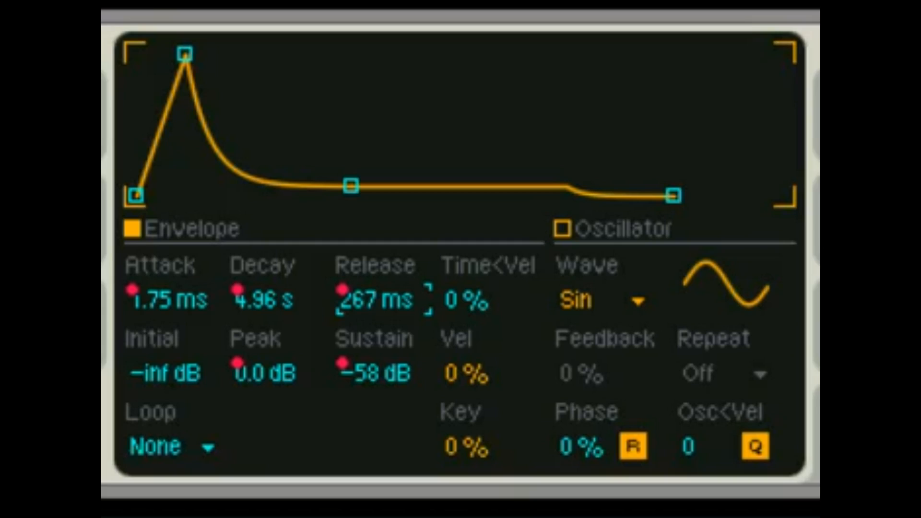
Step: Raise the envelope's Initial level to 0.0 dB and shorten the attack to 0.12 ms
drag(166, 373, 166, 322)
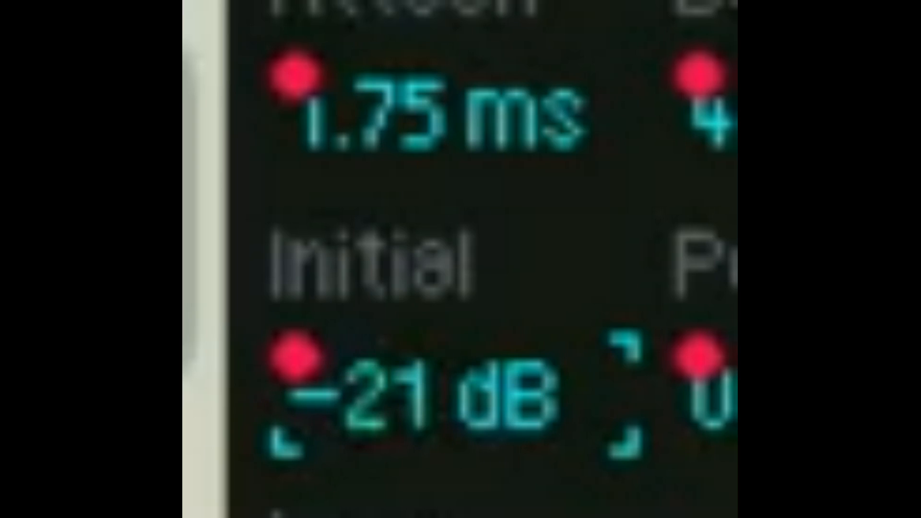
drag(422, 206, 423, 196)
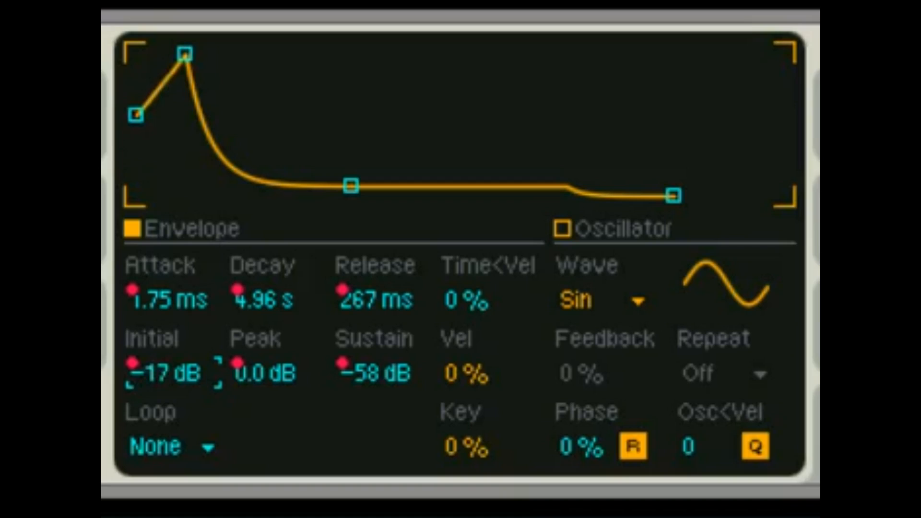
drag(166, 317, 166, 296)
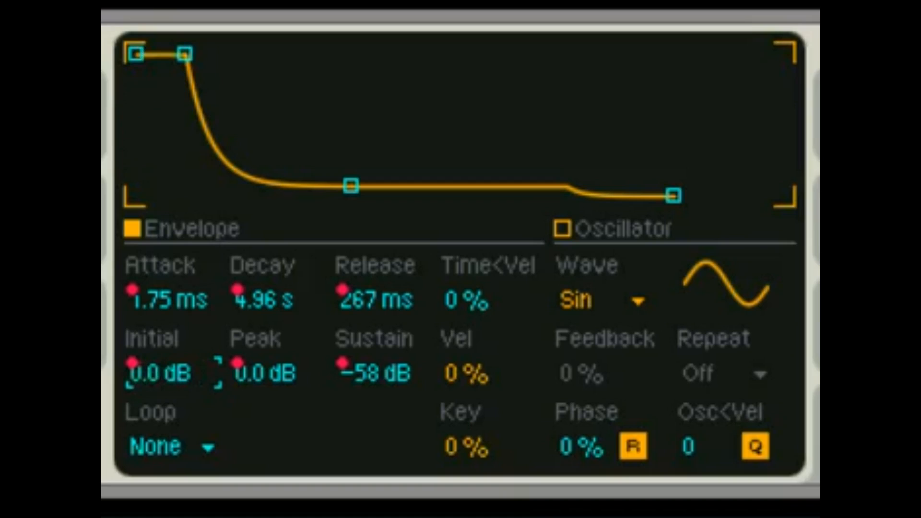
drag(165, 300, 165, 316)
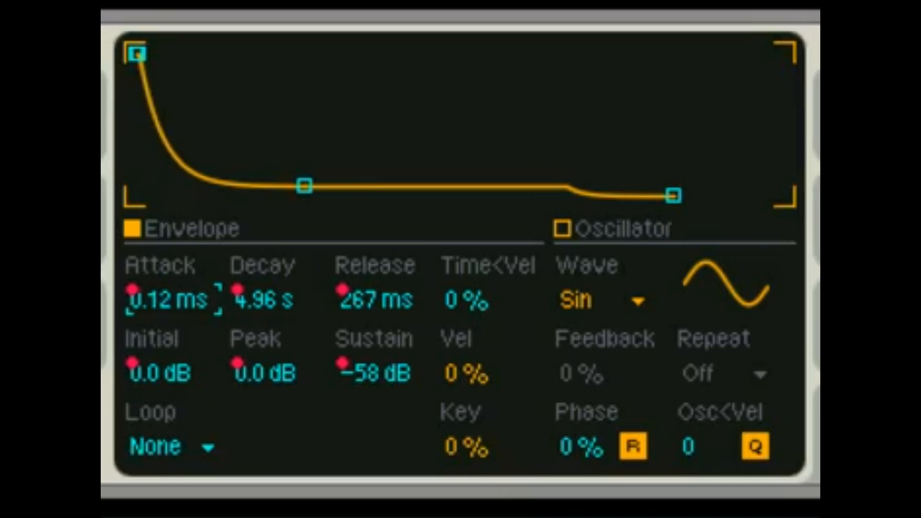
Step: Return the envelope's Initial level to −inf dB, trying −3.1 dB in between
drag(166, 373, 166, 413)
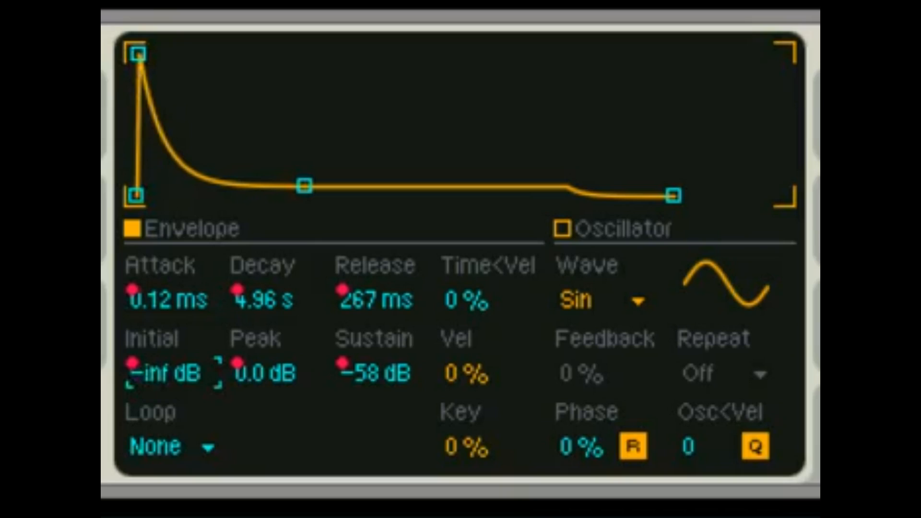
drag(166, 373, 165, 335)
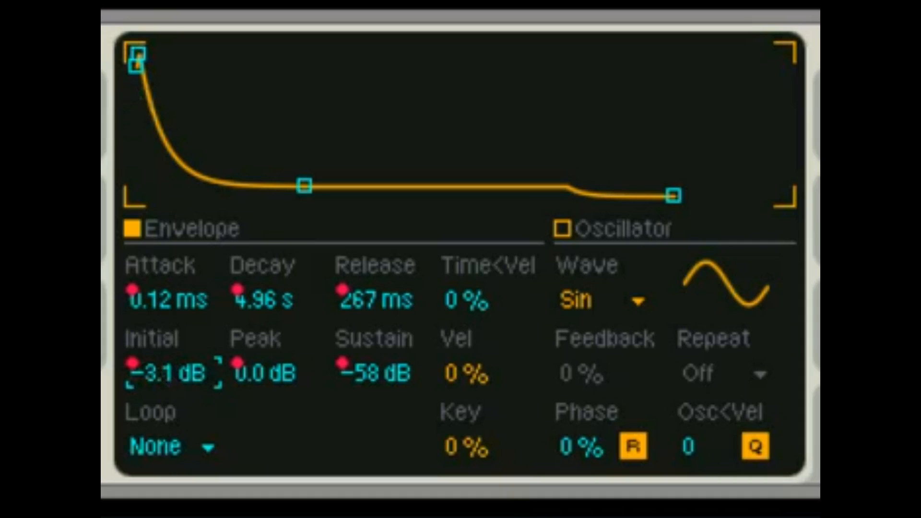
drag(166, 373, 165, 405)
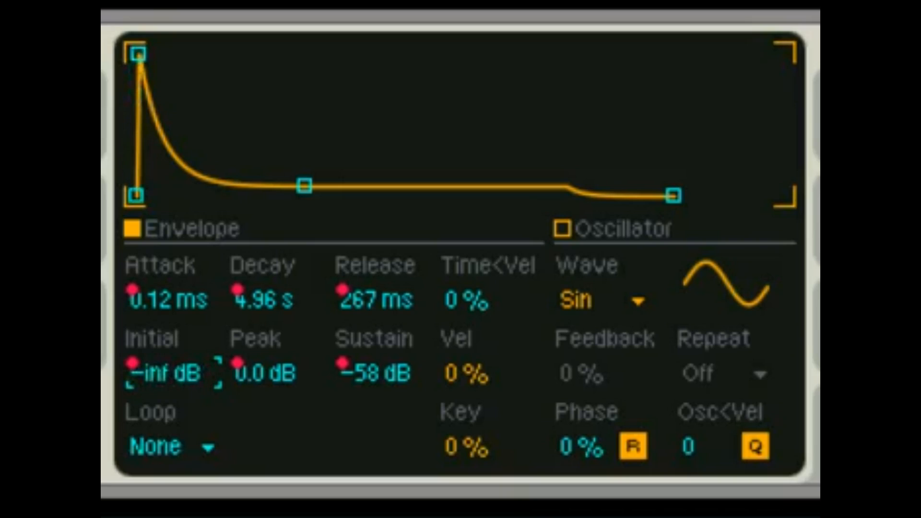
Step: Lower the envelope's Peak level to −15 dB and lengthen the attack to 38.9 ms
drag(269, 373, 268, 376)
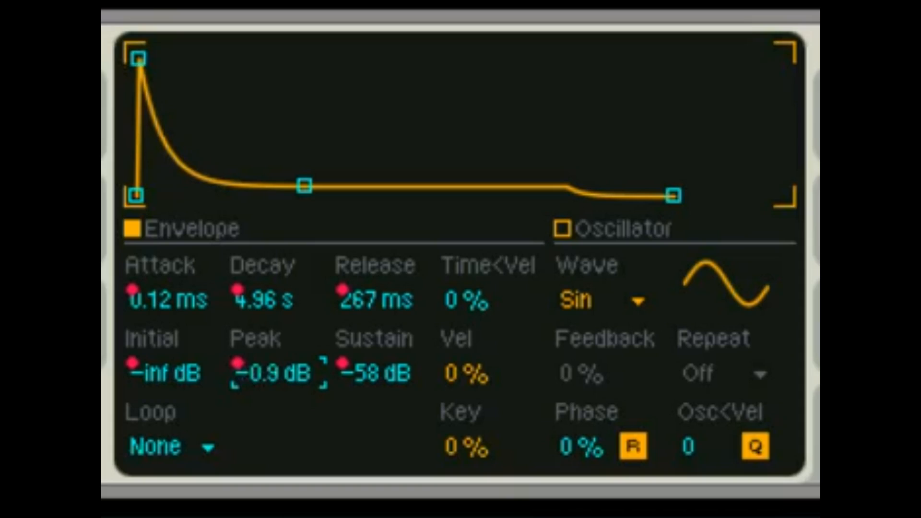
drag(168, 301, 168, 274)
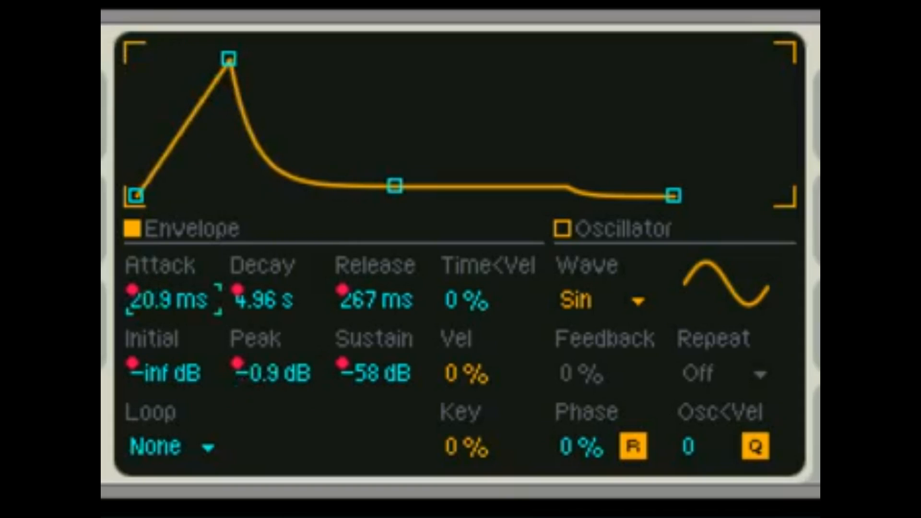
mouse_move(268, 374)
mouse_down()
mouse_move(268, 397)
mouse_move(269, 379)
mouse_move(269, 396)
mouse_move(269, 388)
mouse_up()
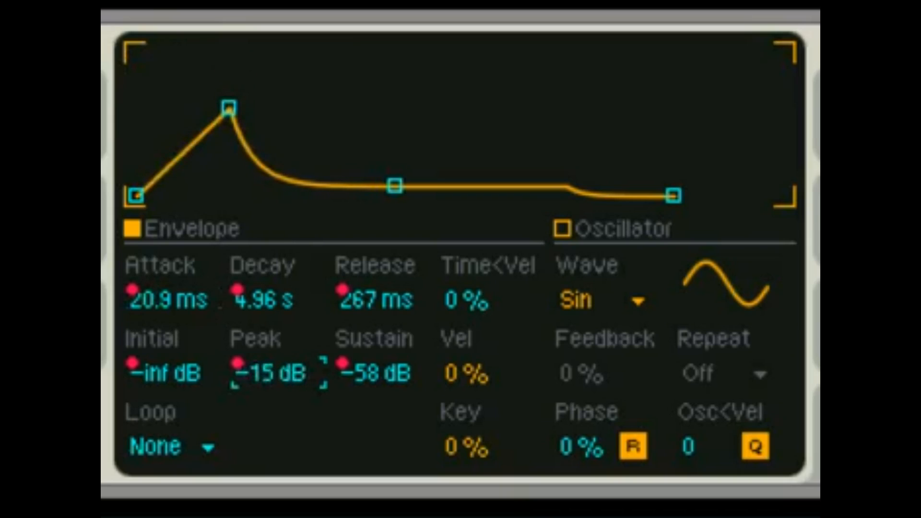
mouse_move(229, 108)
mouse_down()
mouse_move(288, 113)
mouse_move(259, 134)
mouse_move(241, 108)
mouse_up()
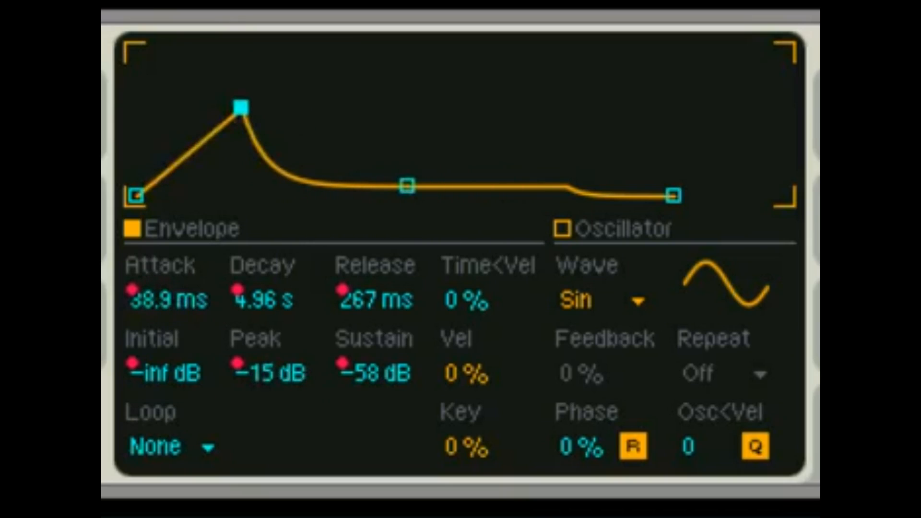
Step: Set the envelope's Peak level to 0.0 dB and its attack to 1.60 ms
drag(269, 373, 269, 354)
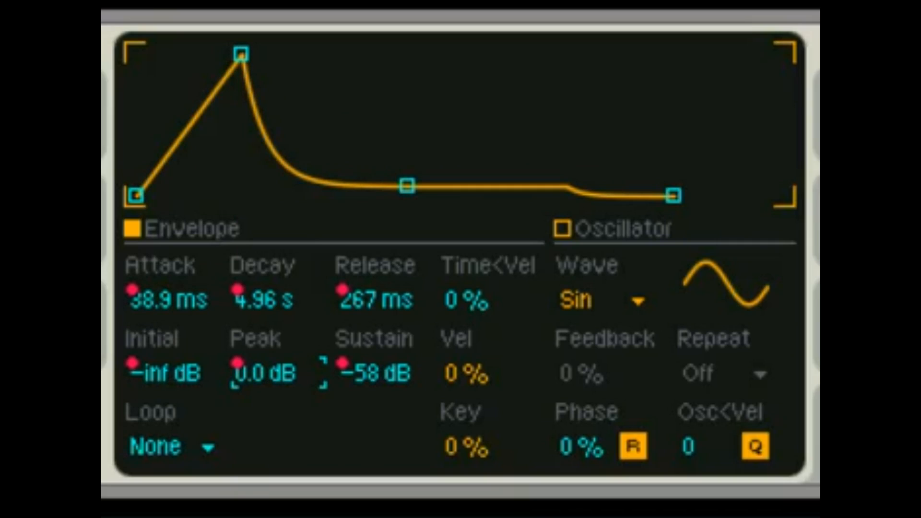
mouse_move(269, 373)
mouse_down()
mouse_move(269, 386)
mouse_move(268, 374)
mouse_up()
drag(241, 53, 185, 53)
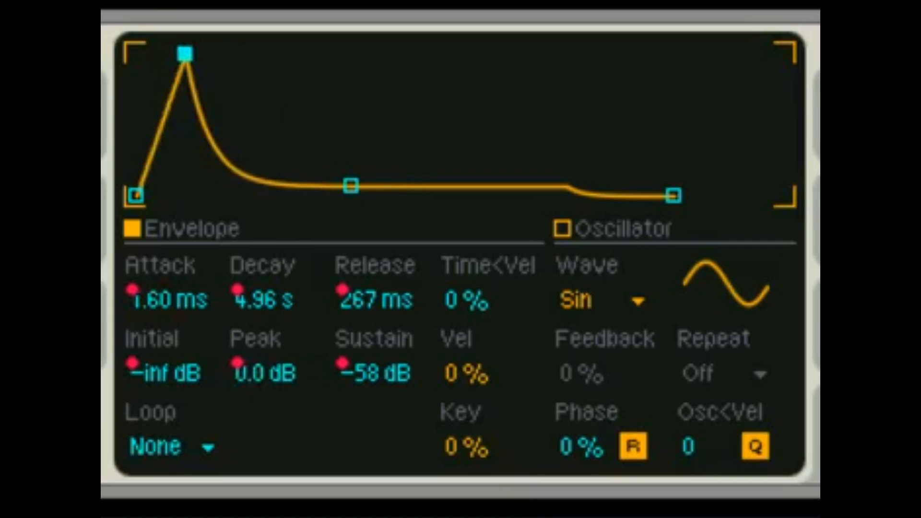
Step: Lower the envelope's Sustain level to −inf dB, comparing it with higher levels such as −40 dB
drag(376, 373, 377, 303)
drag(377, 374, 377, 460)
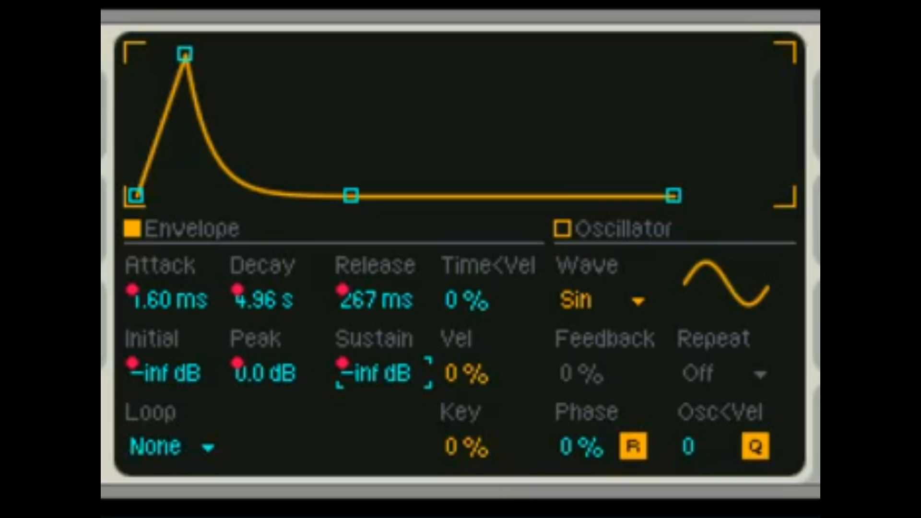
drag(375, 373, 375, 339)
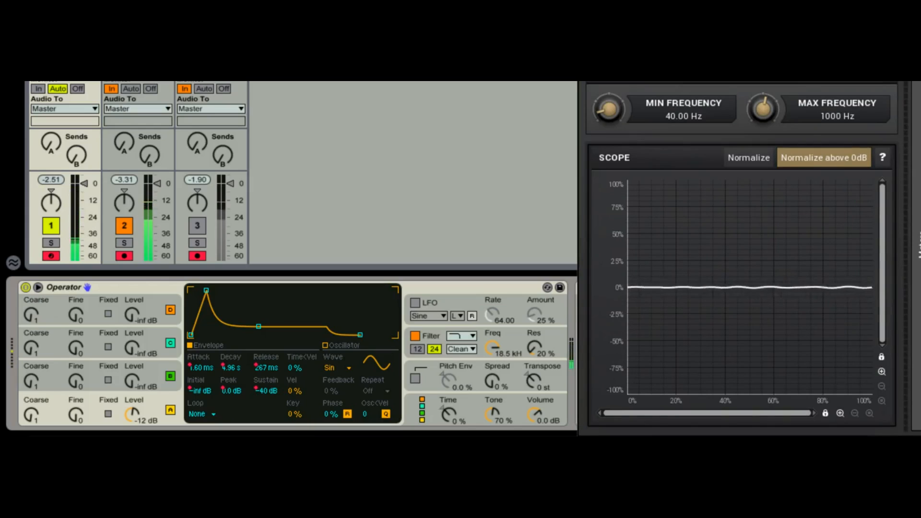
drag(267, 392, 267, 415)
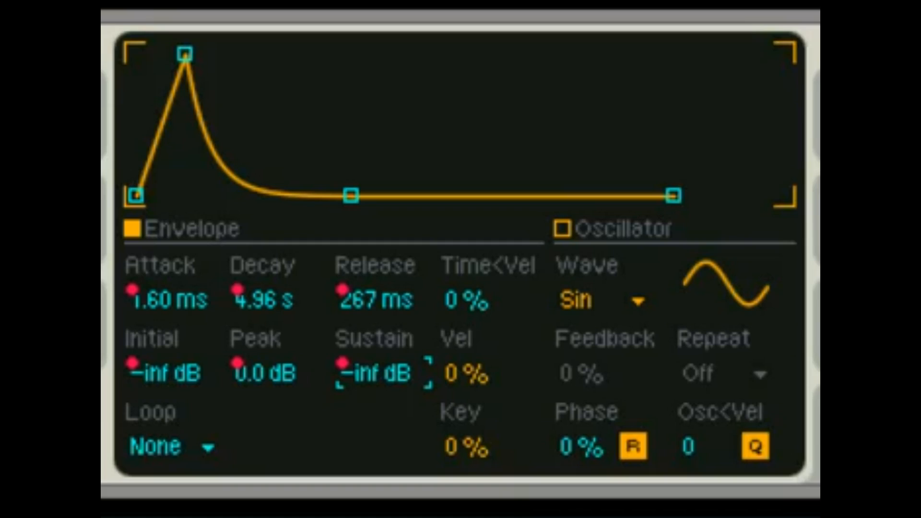
Step: Try the envelope's Time<Vel modulation and raise its Vel amount to 100 %
drag(485, 300, 485, 170)
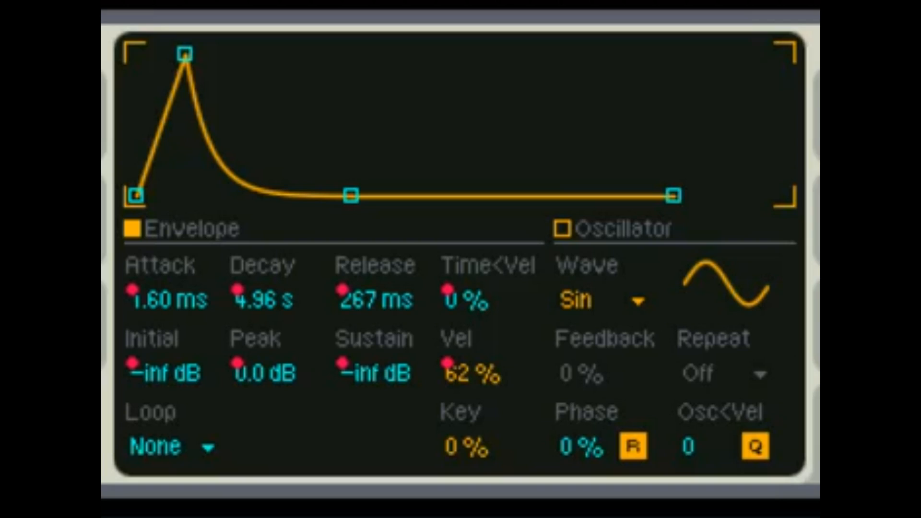
drag(473, 374, 473, 350)
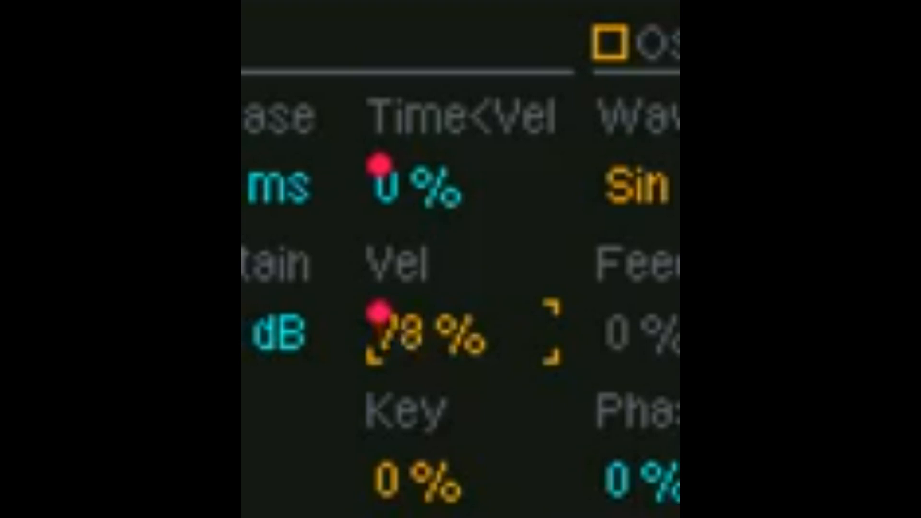
drag(422, 334, 473, 372)
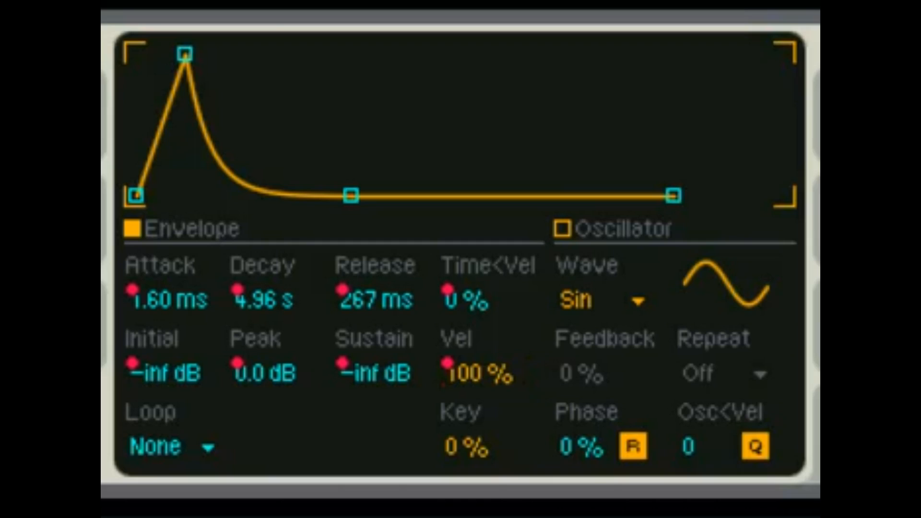
Step: Adjust the envelope's Key scaling and set its Vel amount to 1 %
drag(473, 447, 480, 516)
mouse_move(480, 482)
mouse_down()
mouse_move(480, 515)
mouse_move(480, 464)
mouse_move(480, 517)
mouse_move(480, 485)
mouse_up()
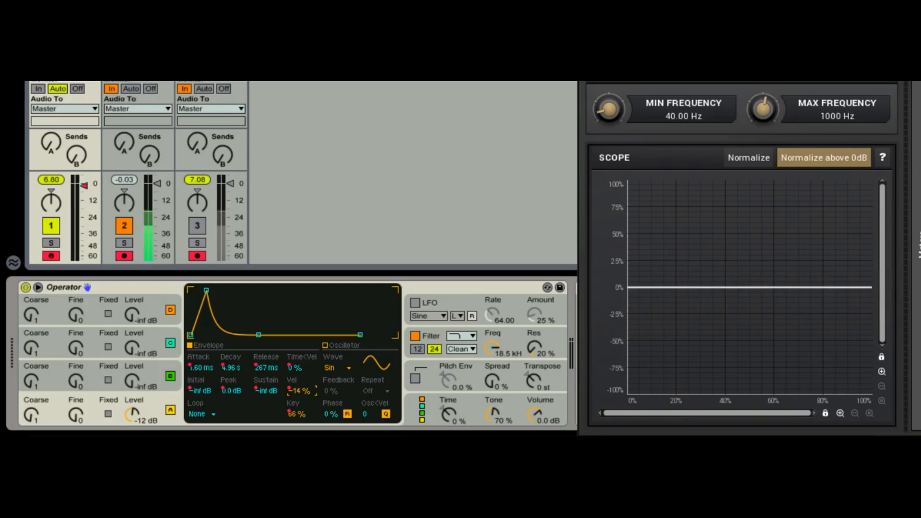
drag(302, 391, 302, 410)
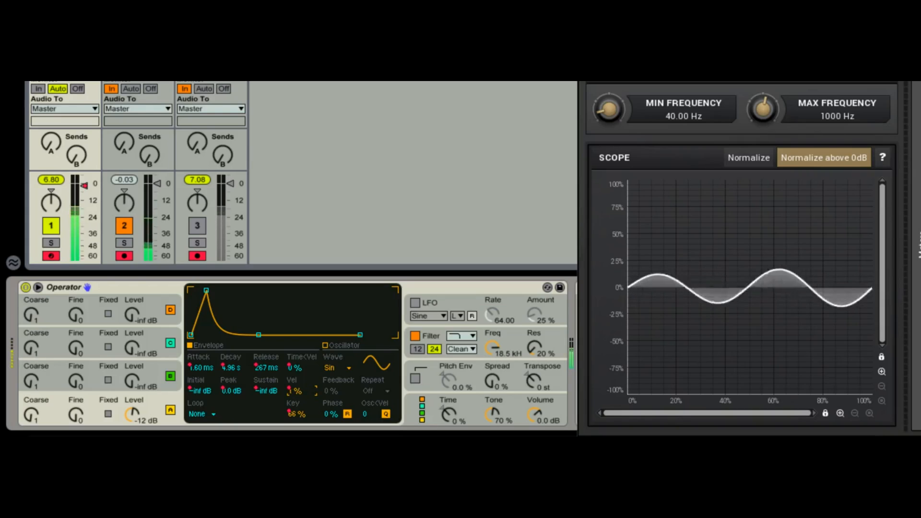
Step: Try the envelope's Key scaling at both extremes, 100 % and −100 %
drag(297, 414, 298, 398)
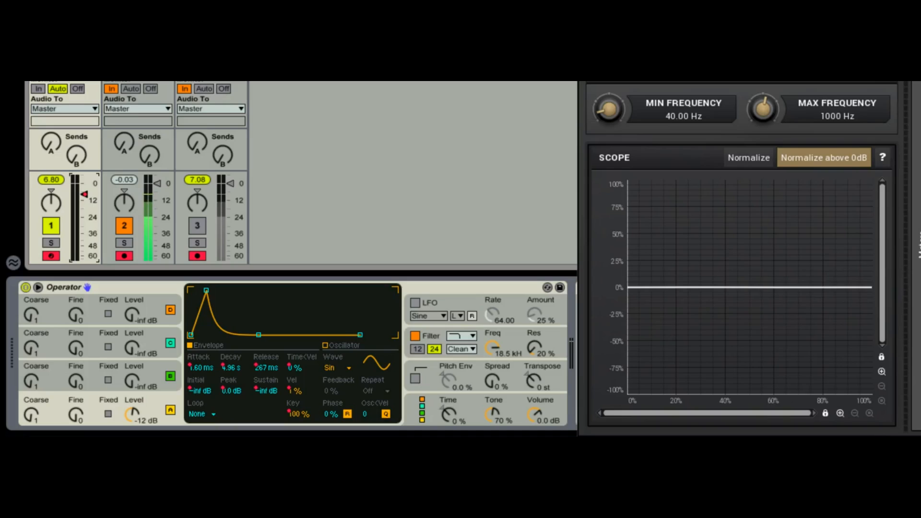
mouse_move(286, 436)
drag(300, 414, 300, 468)
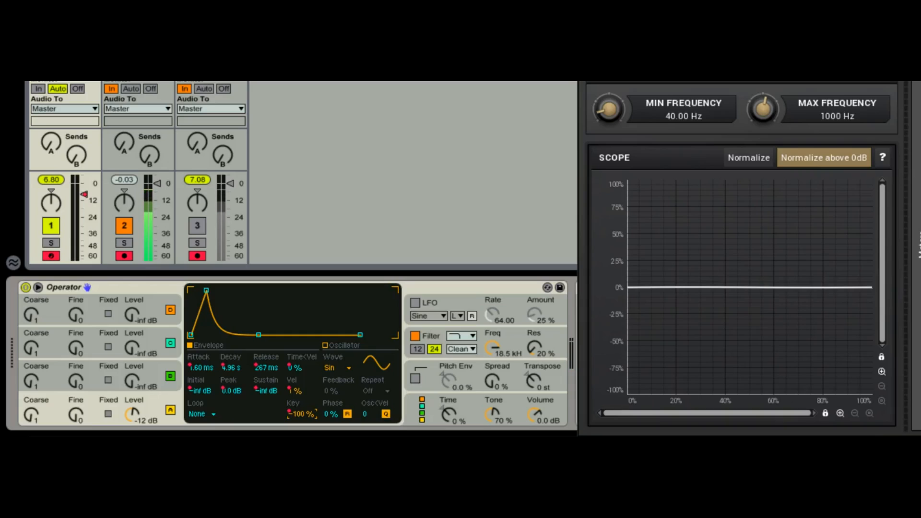
Step: Try the Sine and Sine 4 Bit waveforms on oscillator A
click(336, 368)
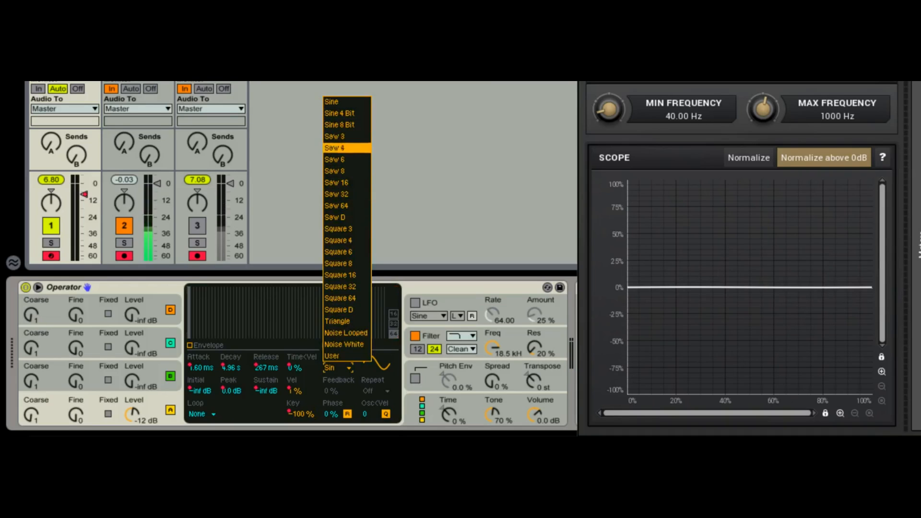
click(332, 101)
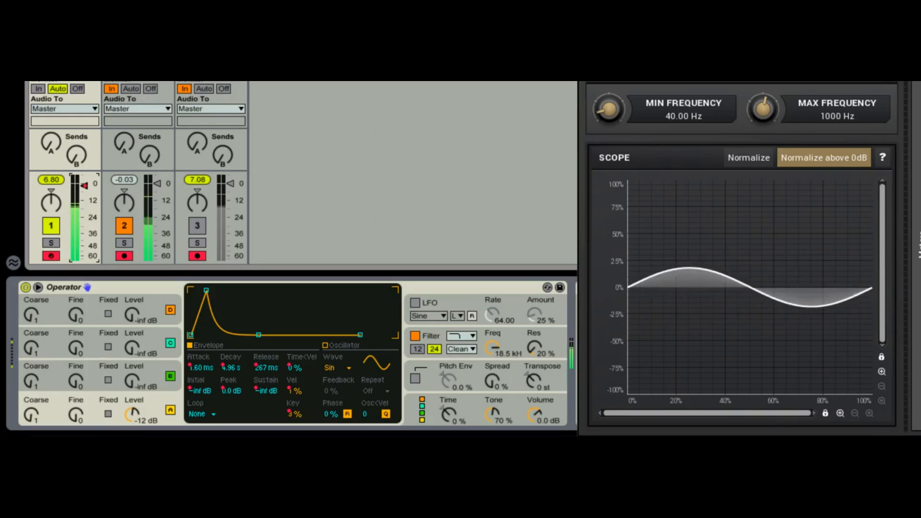
click(332, 368)
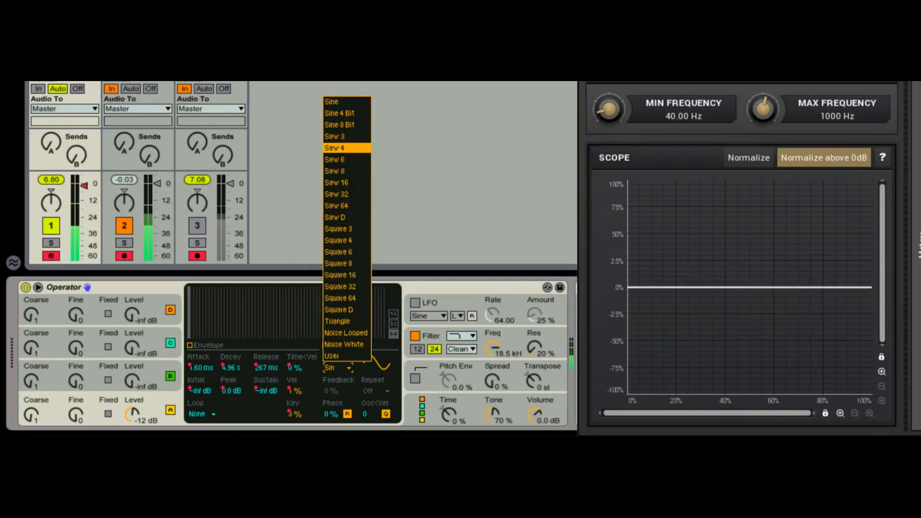
click(340, 113)
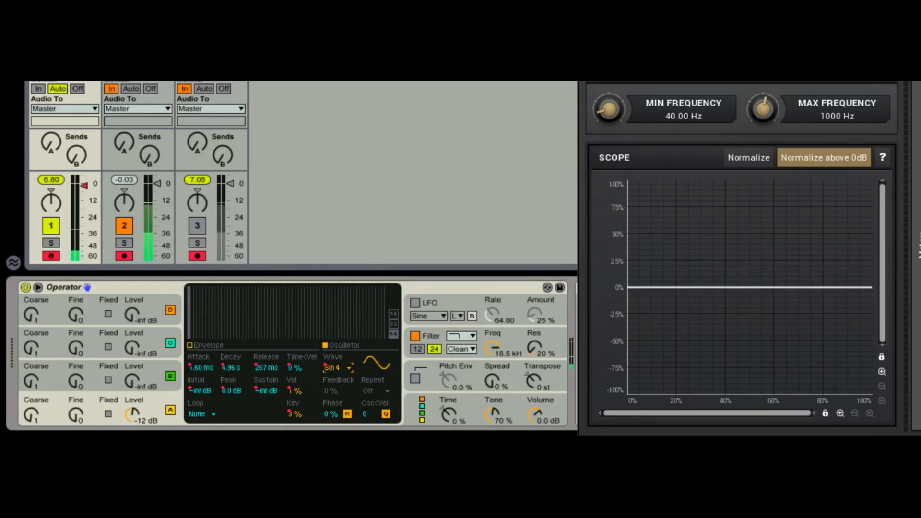
Step: Try the Sine 8 Bit, Saw 3 and Saw 4 waveforms on oscillator A
click(331, 367)
click(340, 124)
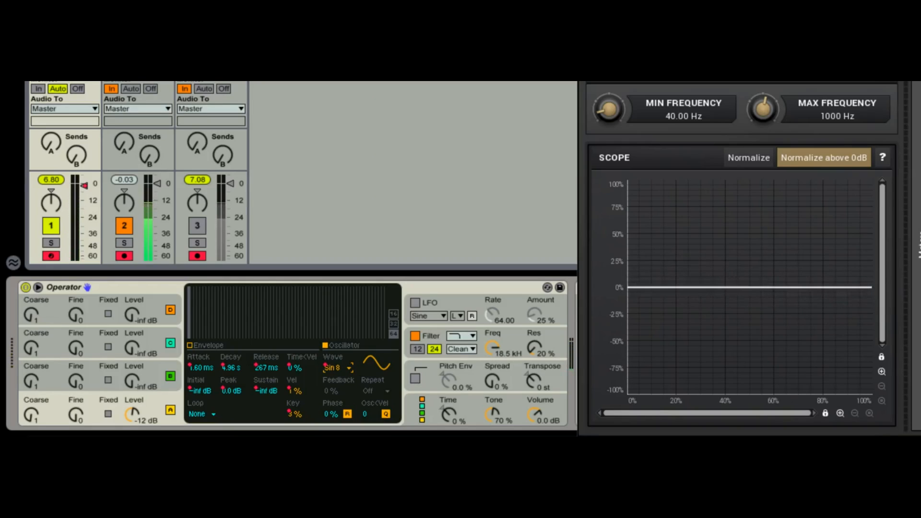
click(338, 368)
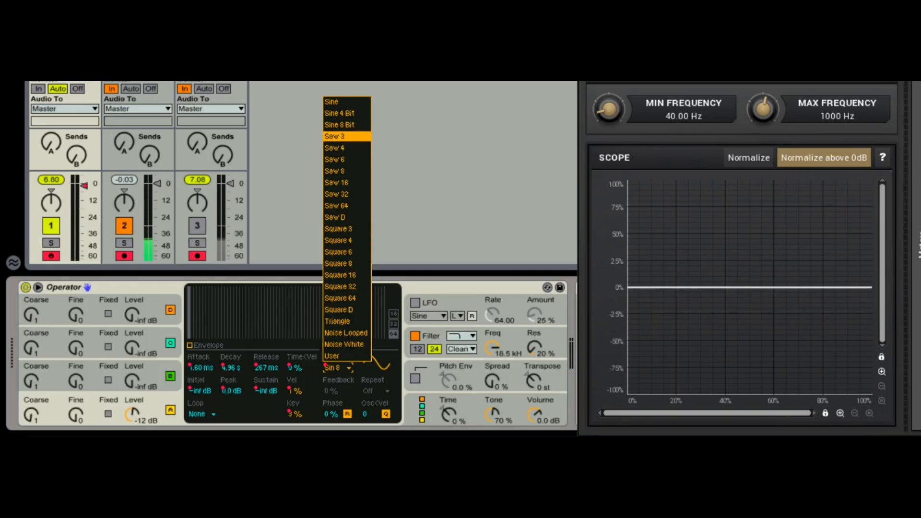
click(347, 136)
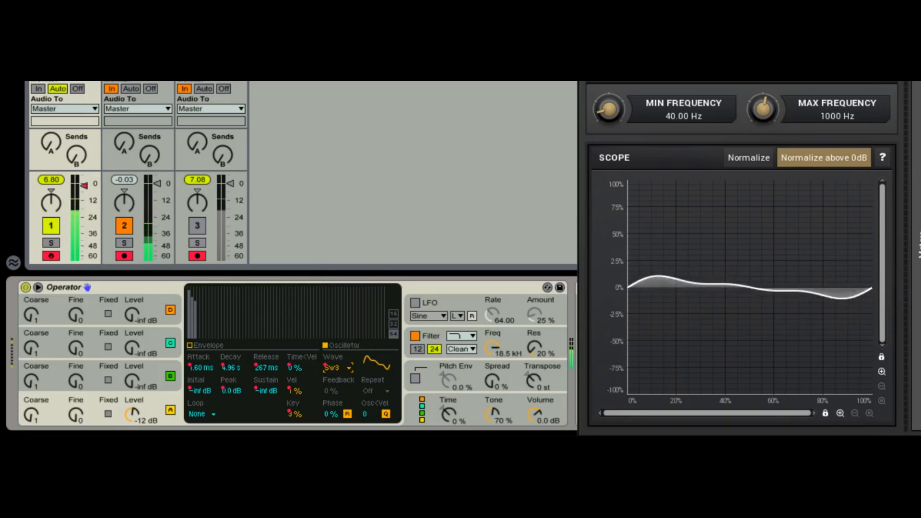
click(338, 368)
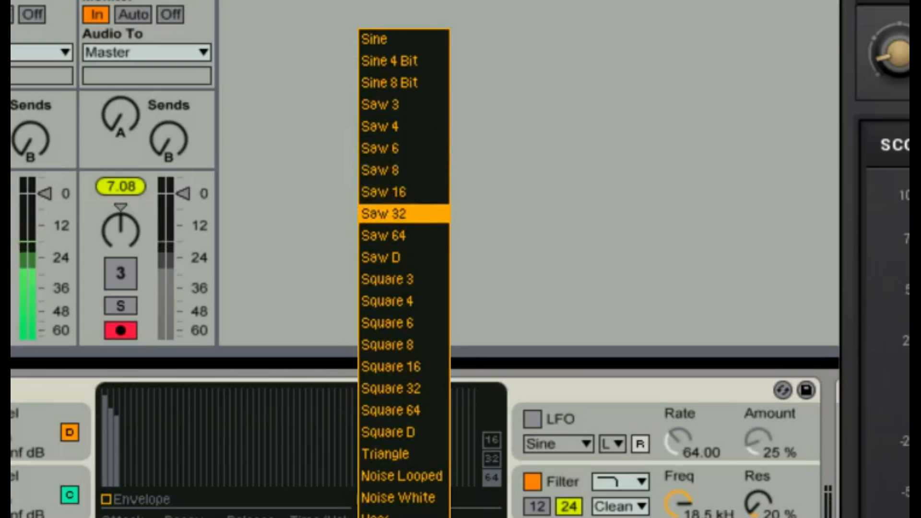
click(402, 127)
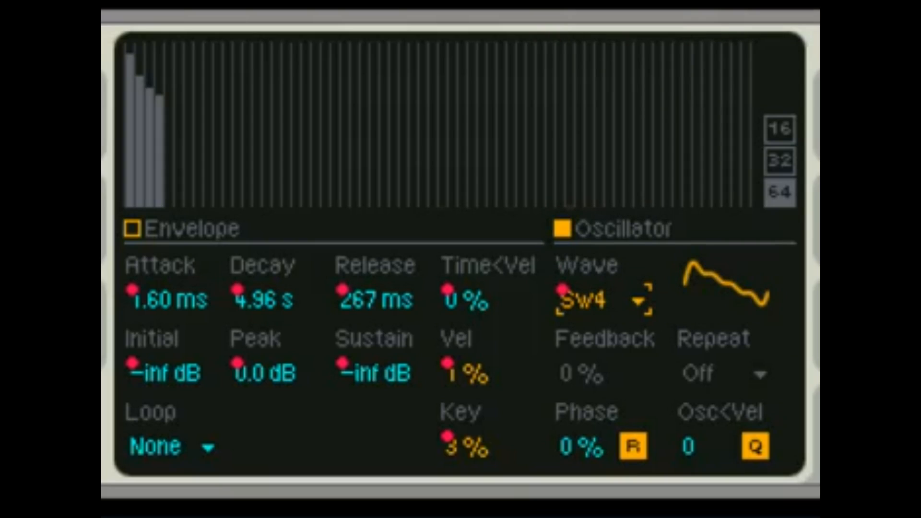
Step: Check the envelope display, return to the oscillator's harmonics and compare the Saw 3 waveform with Saw 4
click(132, 228)
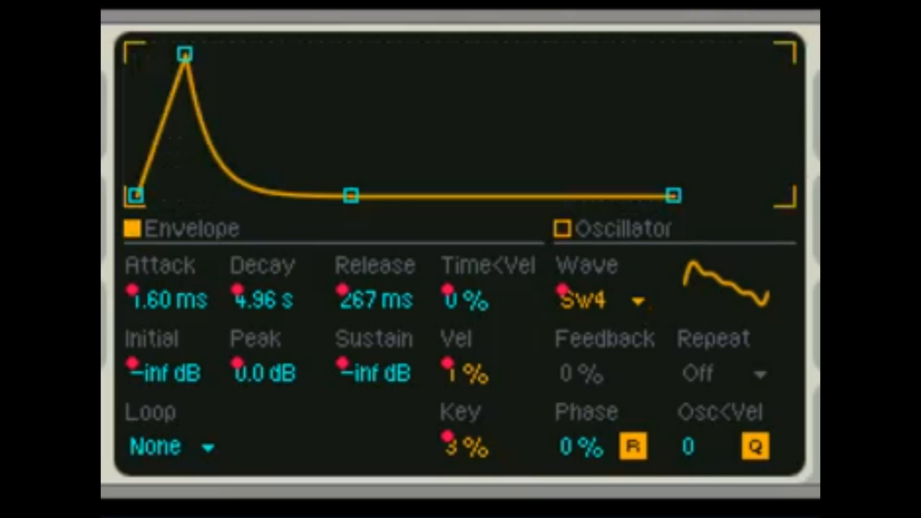
click(562, 228)
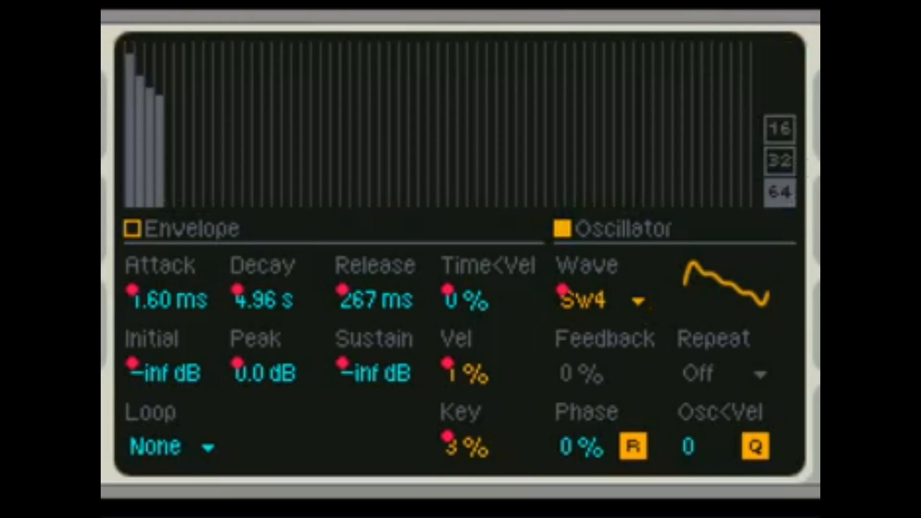
click(638, 302)
click(347, 136)
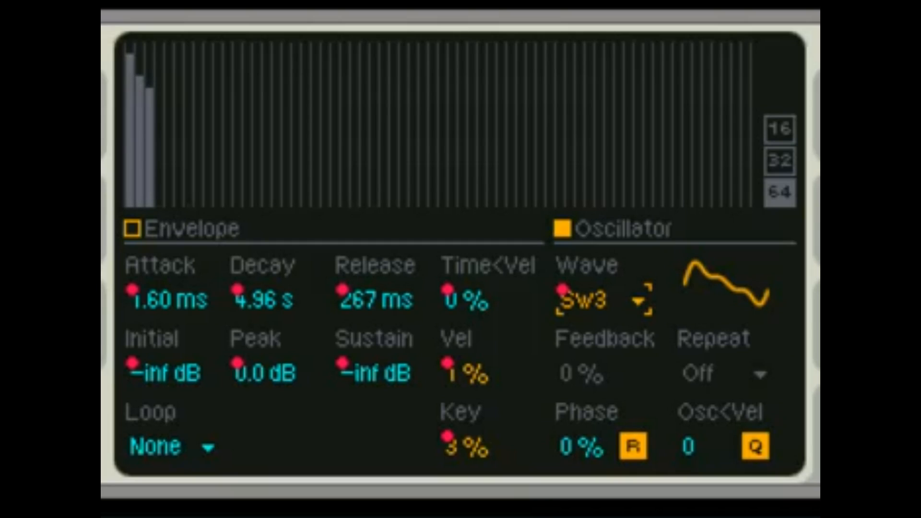
click(606, 301)
click(345, 158)
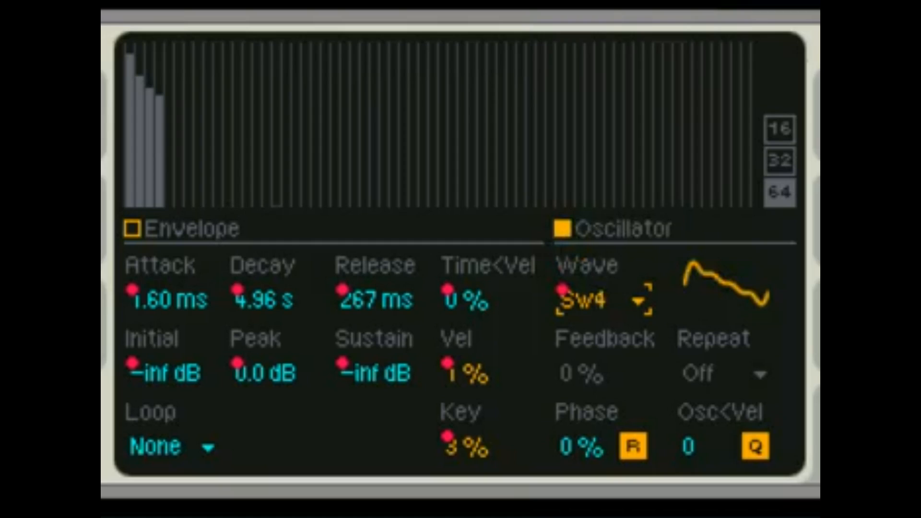
Step: Try the Saw 6 and Saw 8 waveforms on oscillator A
click(606, 301)
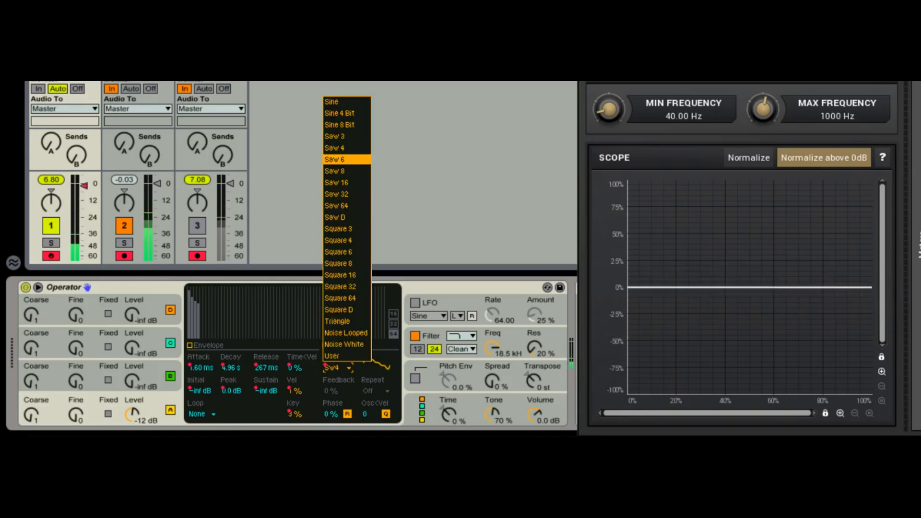
click(342, 158)
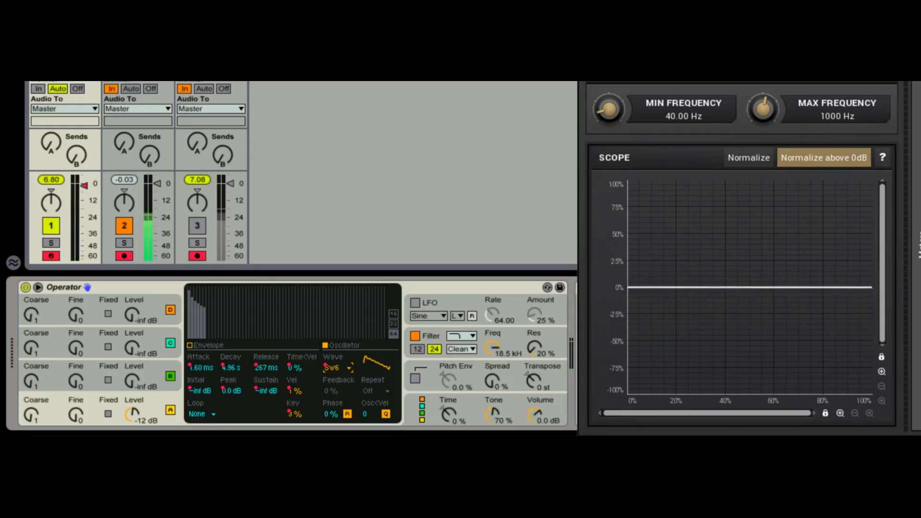
click(338, 368)
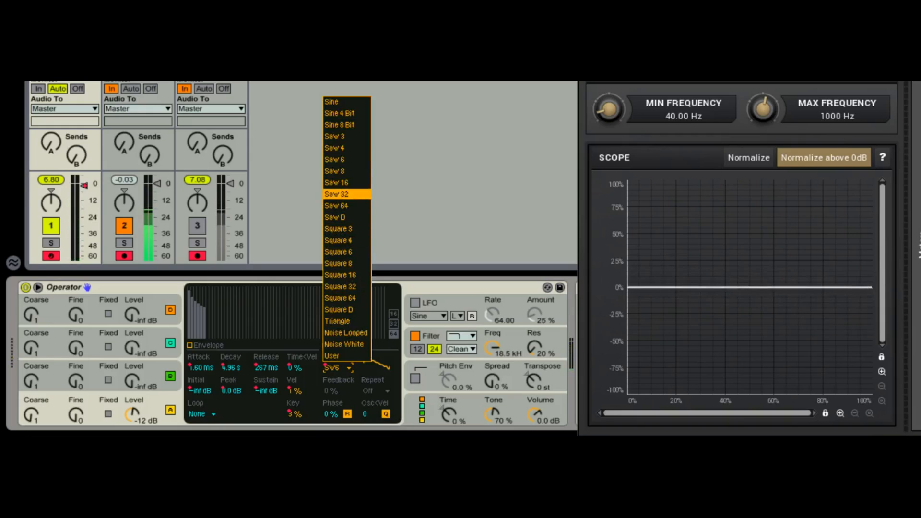
click(338, 171)
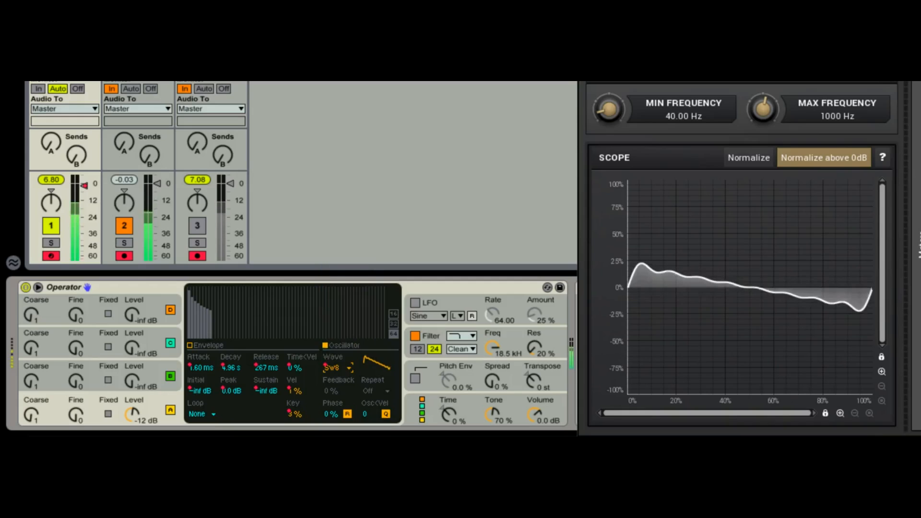
Step: Compare the Saw 64 and Saw D waveforms on oscillator A and set it to Saw 64
click(338, 369)
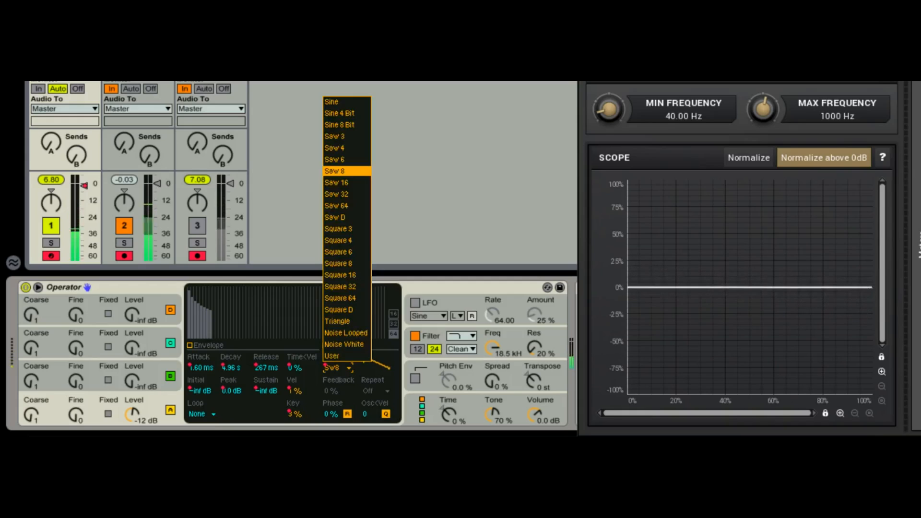
click(338, 206)
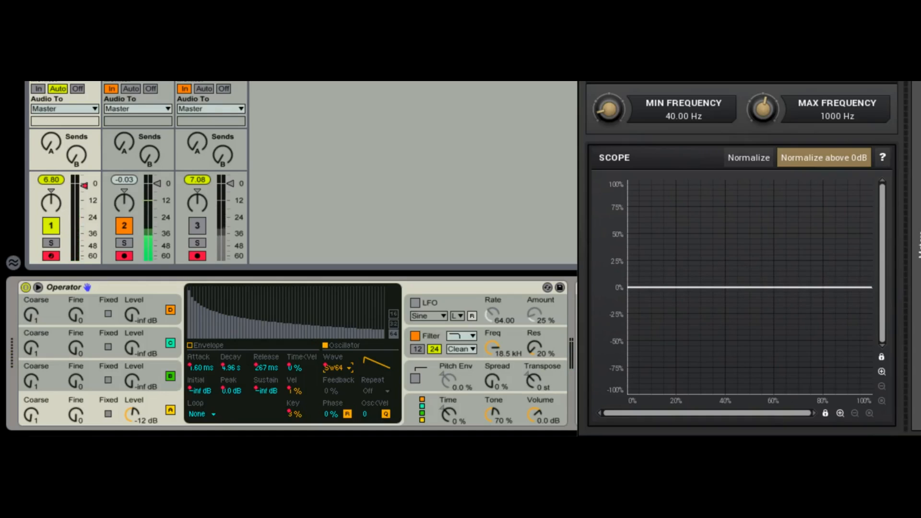
click(339, 368)
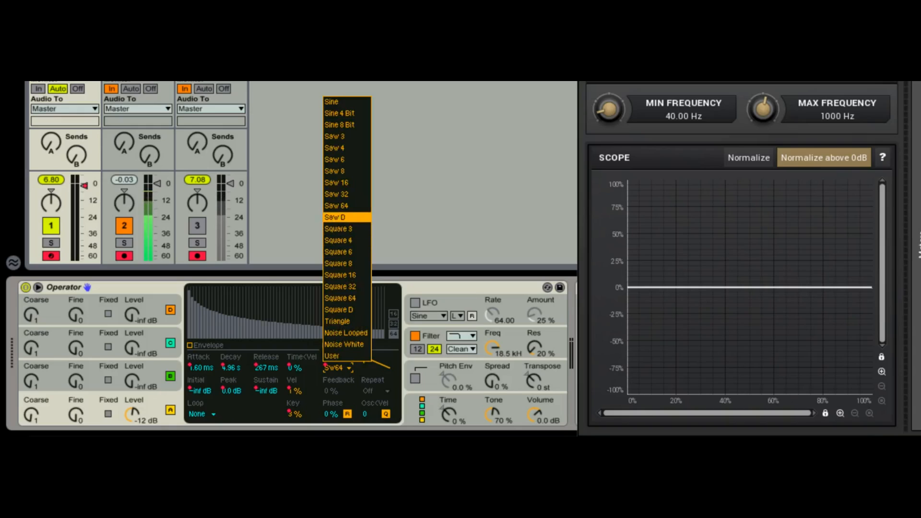
click(336, 217)
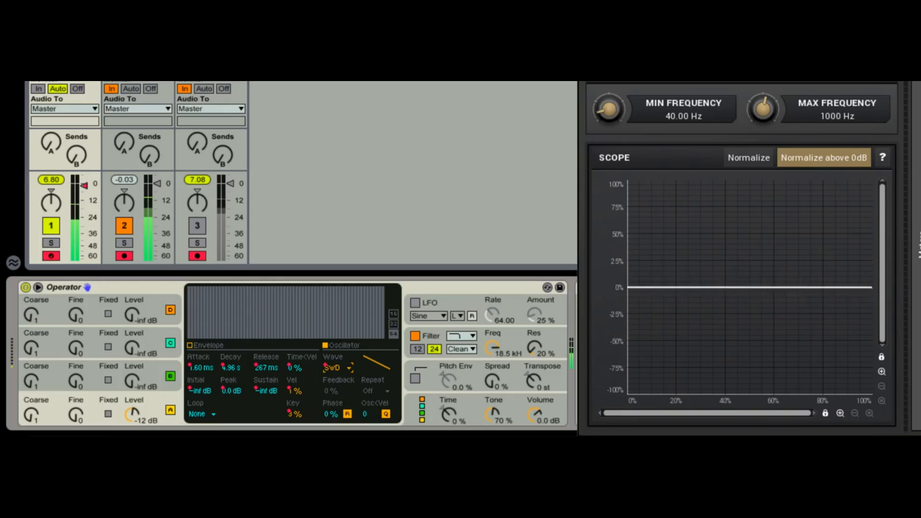
click(333, 367)
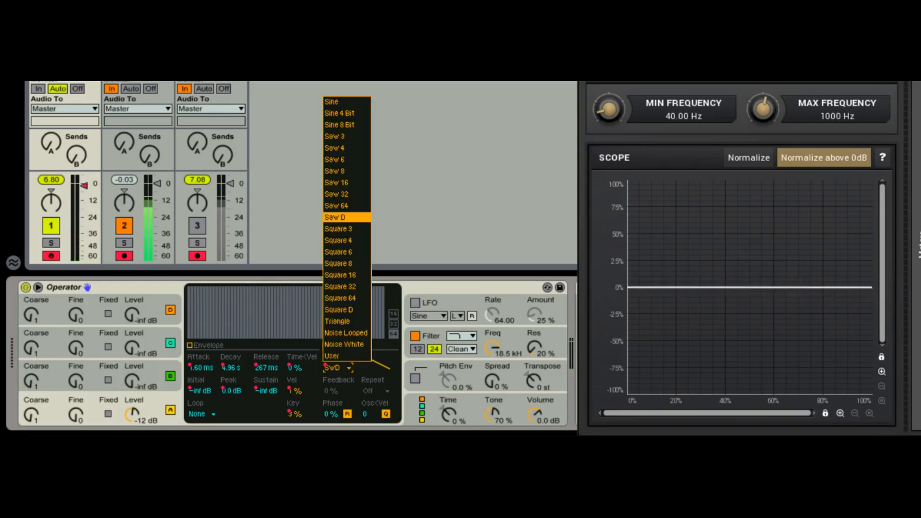
click(336, 206)
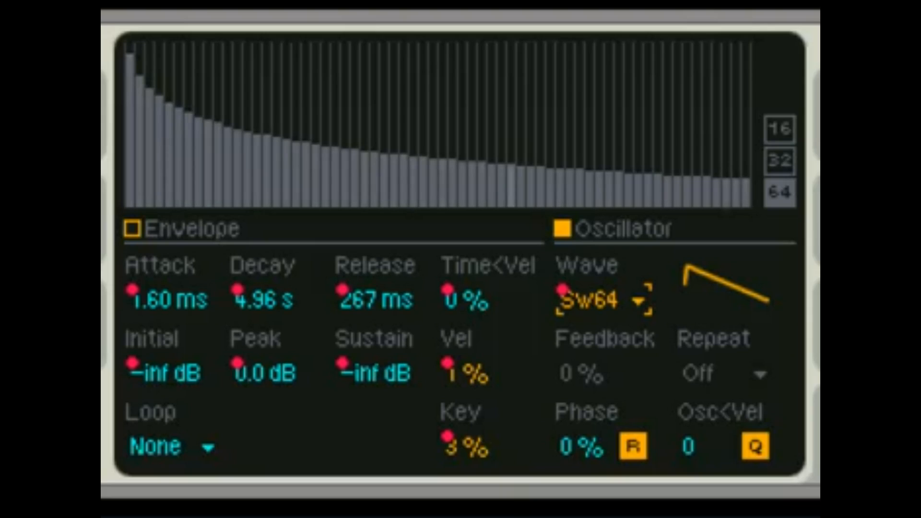
Step: Draw a custom User waveform from Saw 64 by reshaping a few upper harmonics and raising two in the middle of the spectrum
click(580, 108)
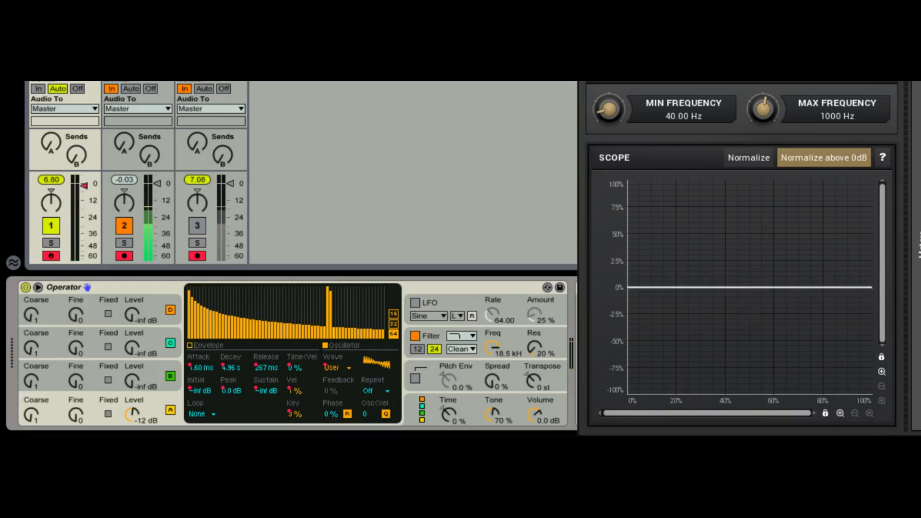
click(327, 330)
click(331, 328)
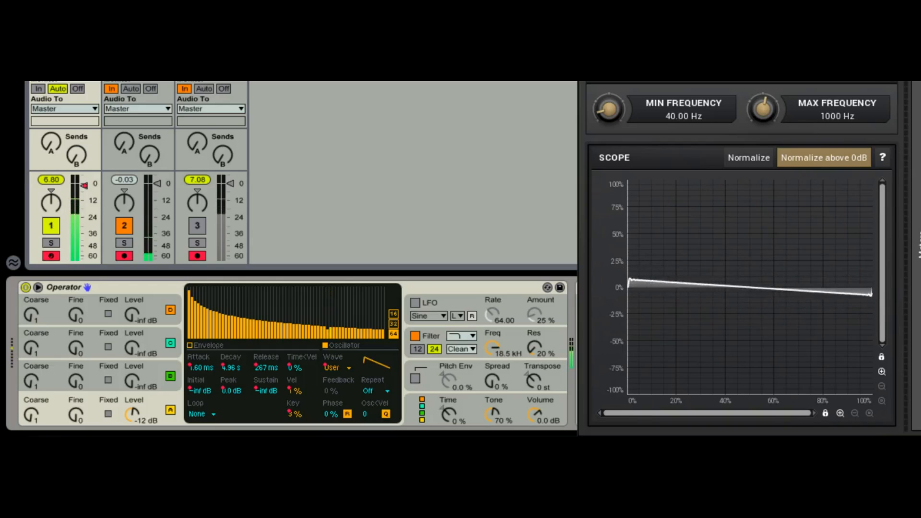
click(269, 304)
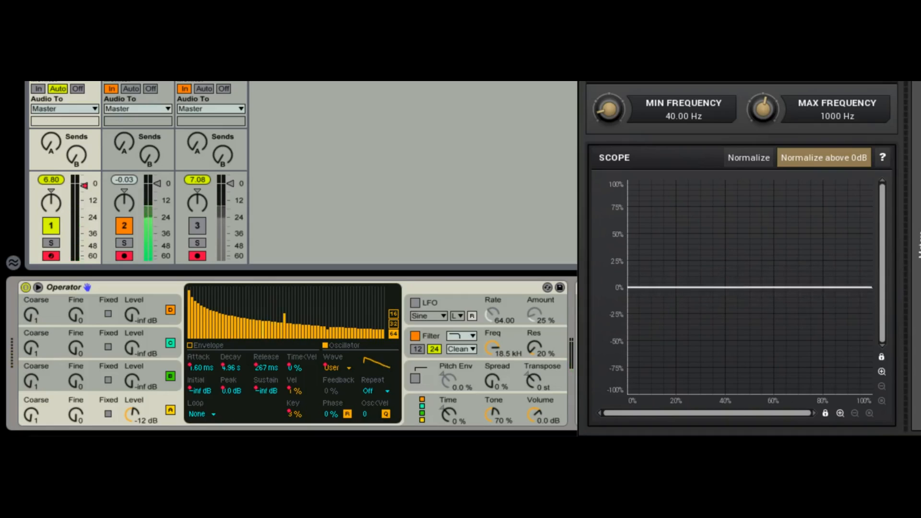
click(263, 297)
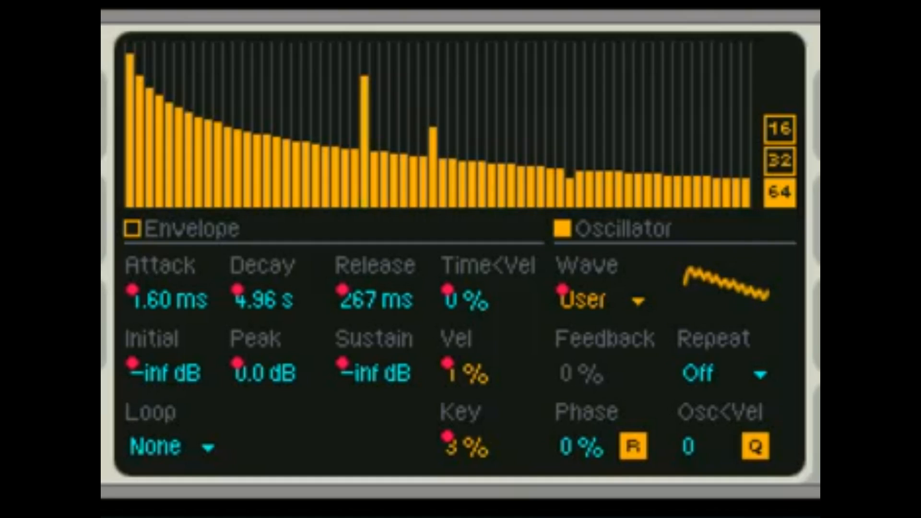
Step: Set oscillator A's envelope release to 2.29 s and return to the oscillator's harmonics display
click(133, 229)
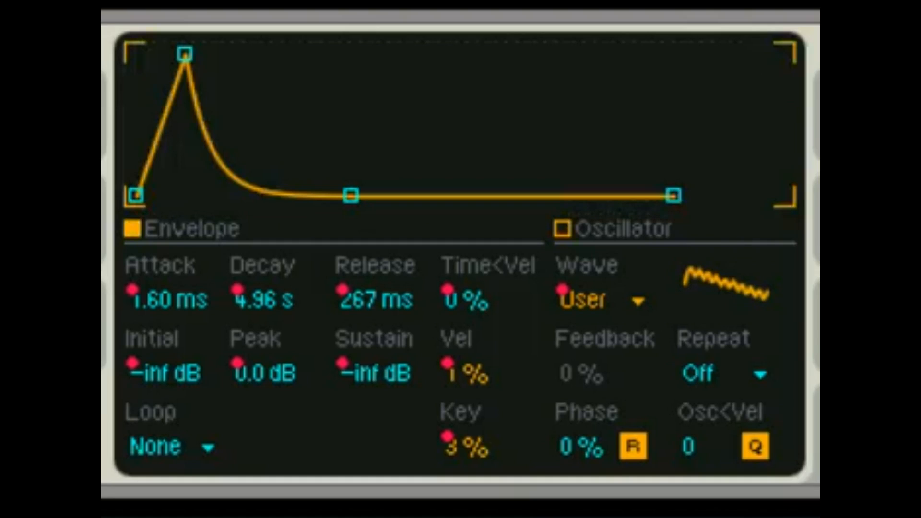
drag(377, 301, 377, 226)
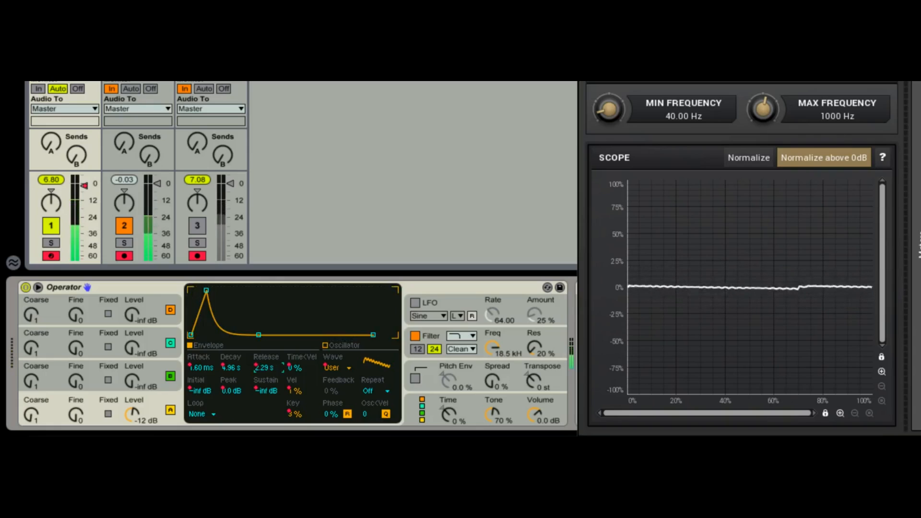
click(325, 346)
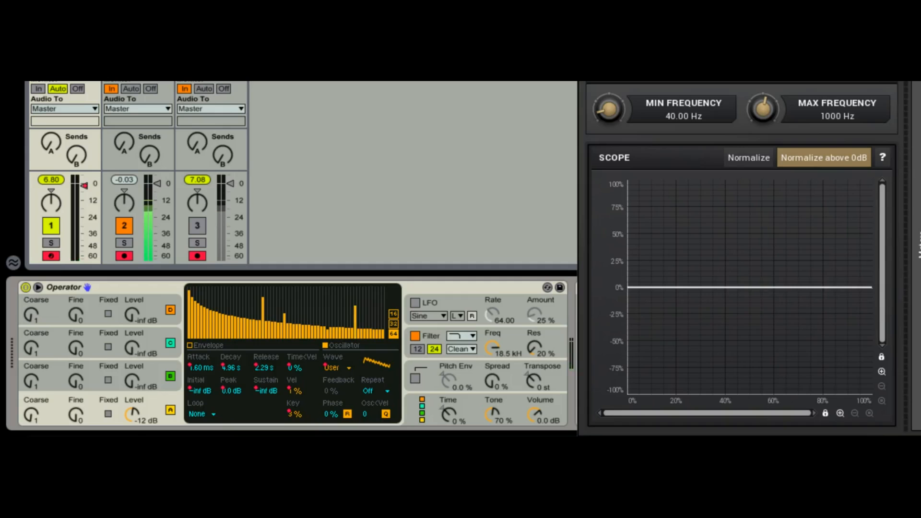
Step: Reshape the User waveform by raising several scattered middle and upper harmonics and lowering three of the low ones
click(315, 292)
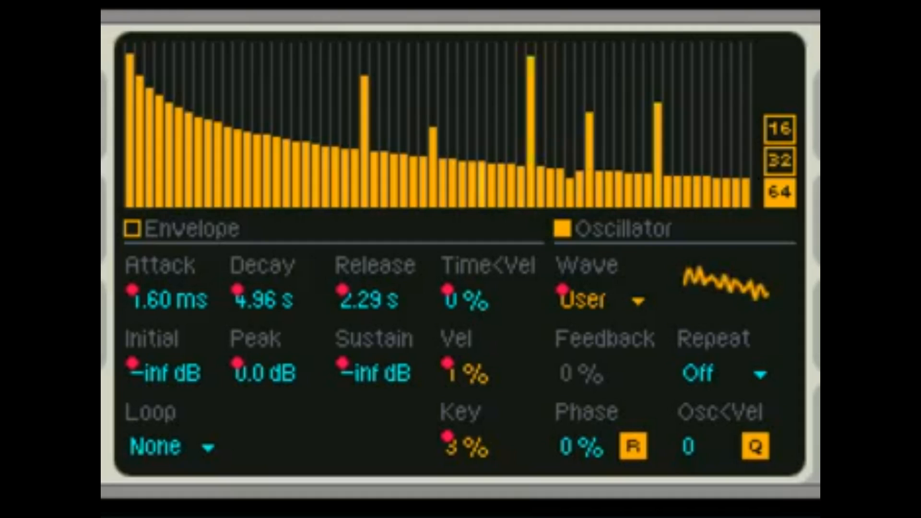
click(291, 296)
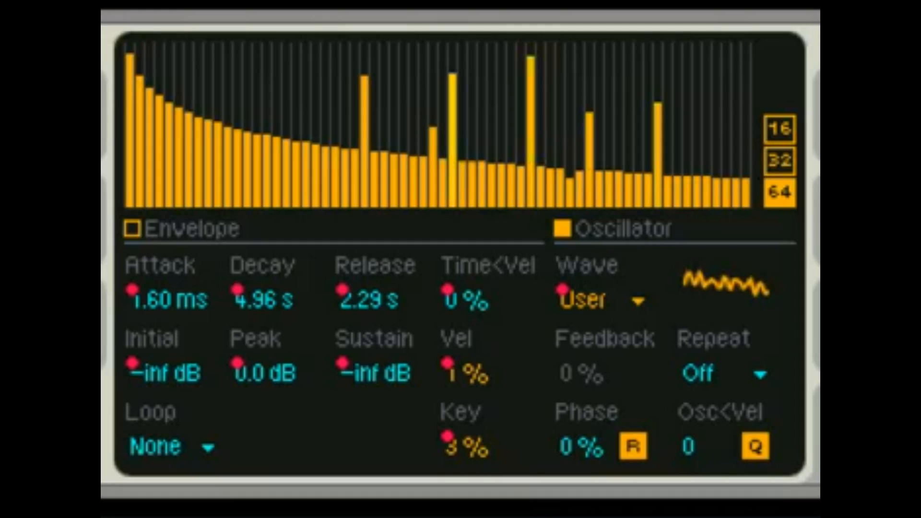
click(277, 106)
click(237, 145)
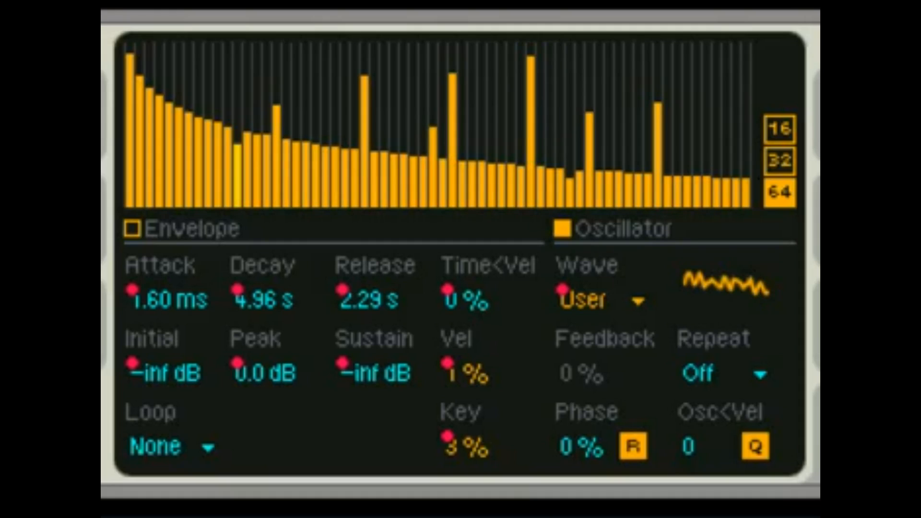
click(188, 200)
click(159, 133)
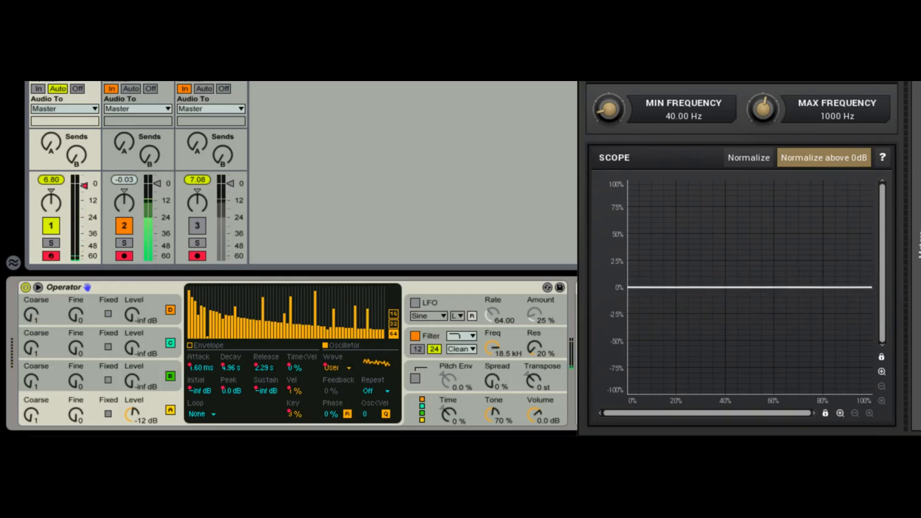
click(380, 298)
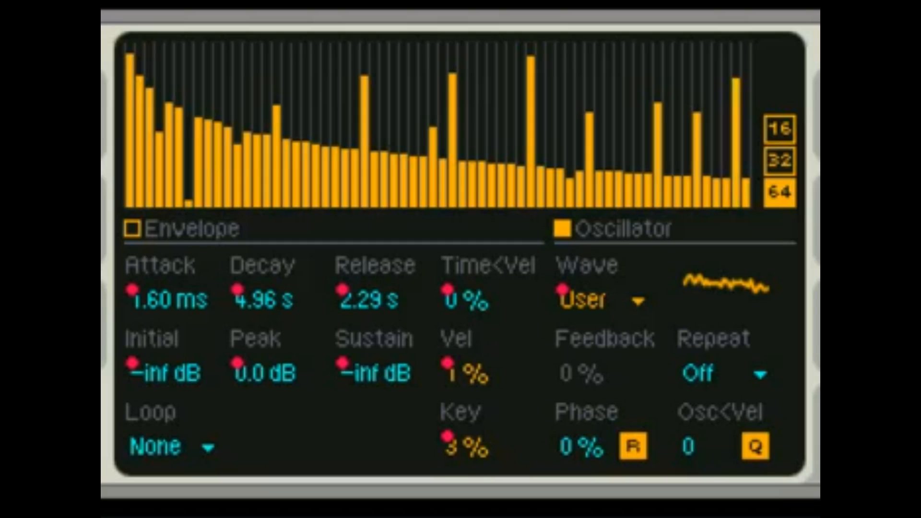
Step: Compare the User waveform with 32 and 16 editable harmonics and restore it to 64
click(393, 324)
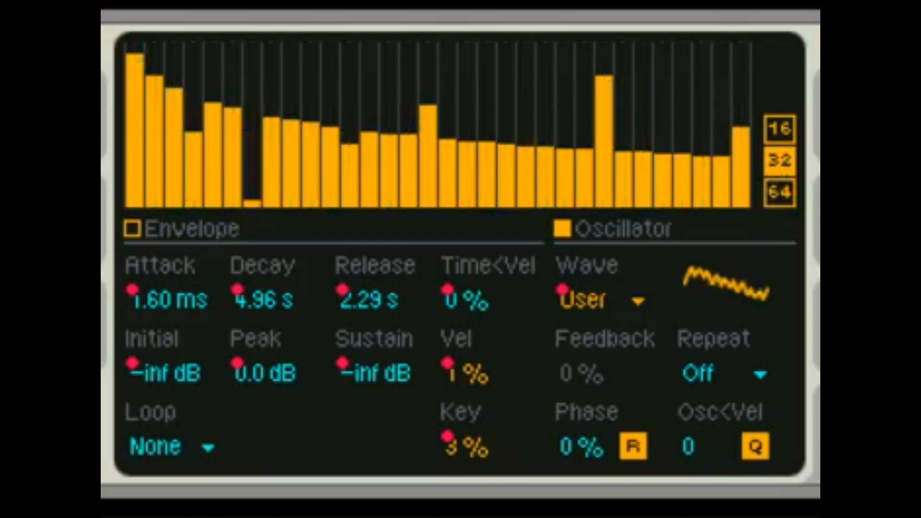
click(780, 130)
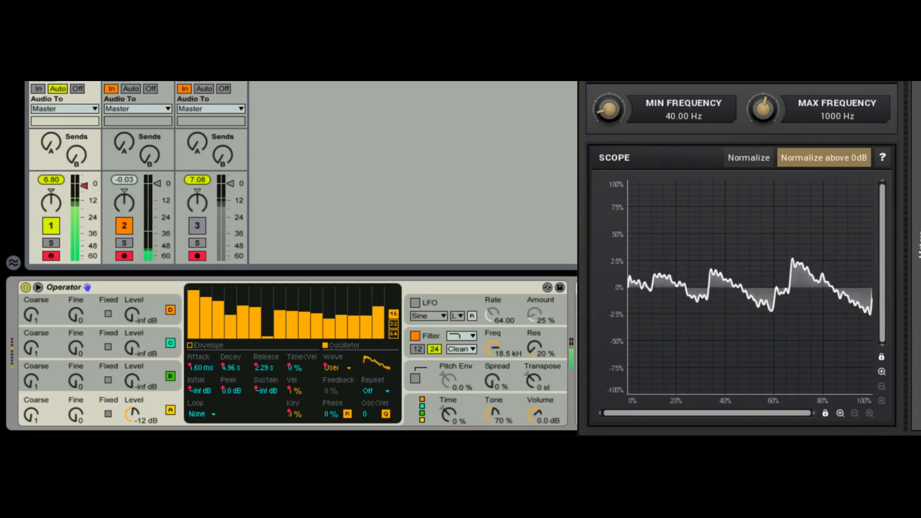
click(394, 324)
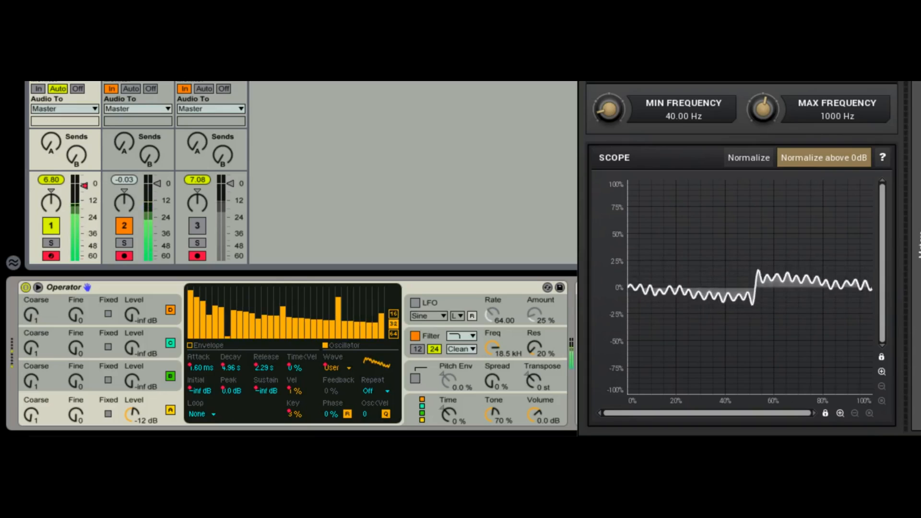
click(394, 334)
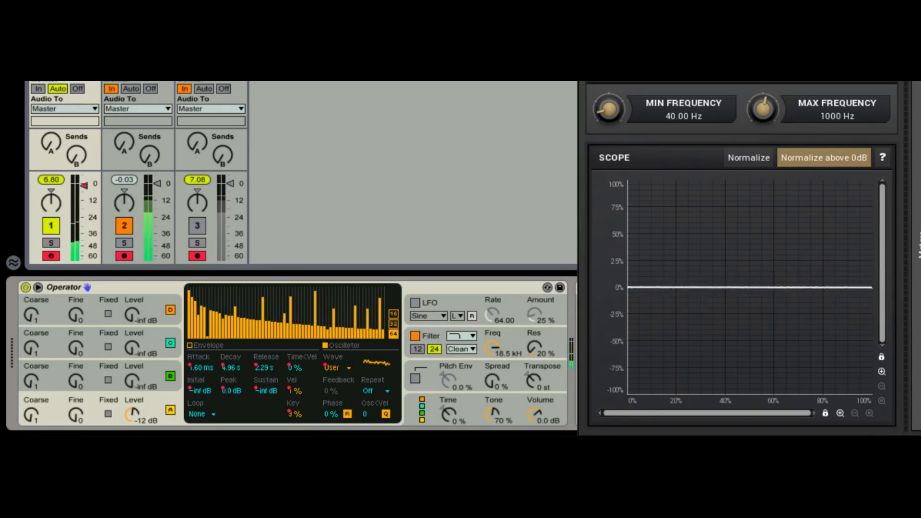
Step: Reduce the User waveform to 16 editable harmonics and load Saw 16 as a starting shape with 16 harmonics
click(394, 314)
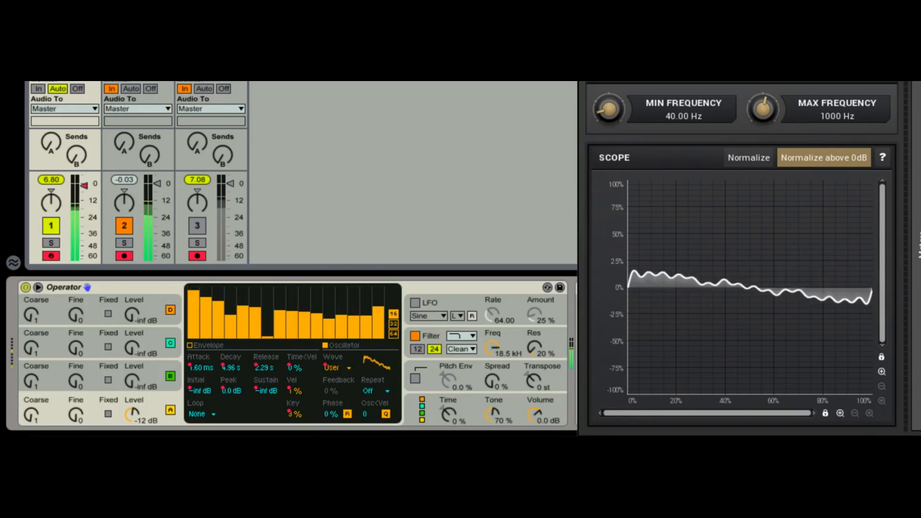
click(336, 368)
click(336, 182)
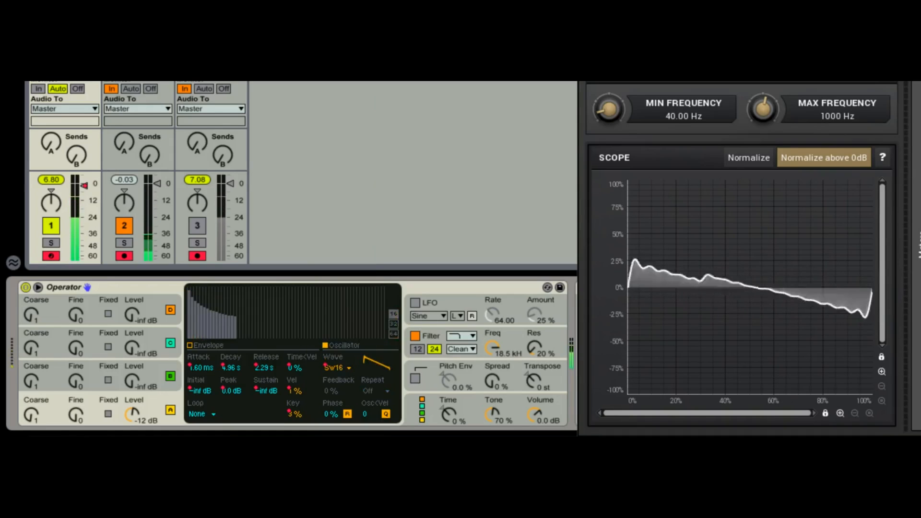
click(393, 334)
click(394, 315)
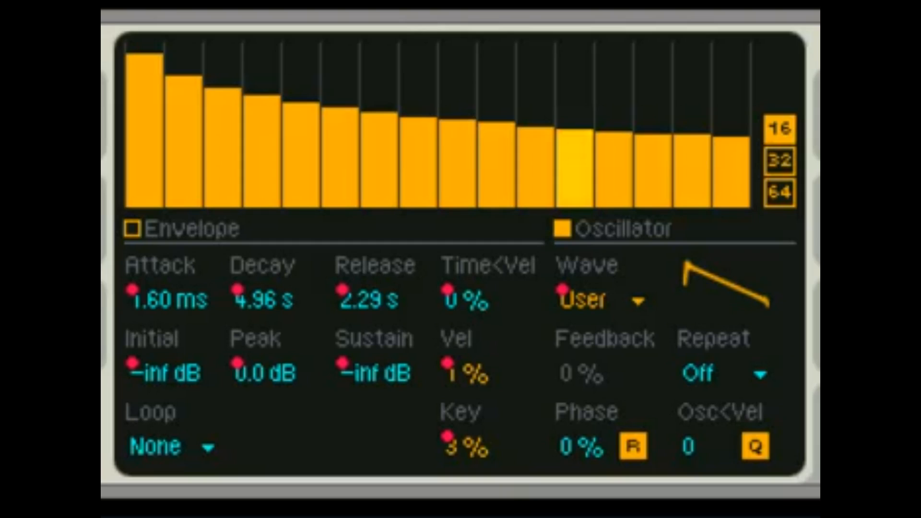
Step: Draw a User waveform from Saw 16 by raising the tenth and twelfth harmonics and lowering the second, fourth, sixth and seventh
click(575, 65)
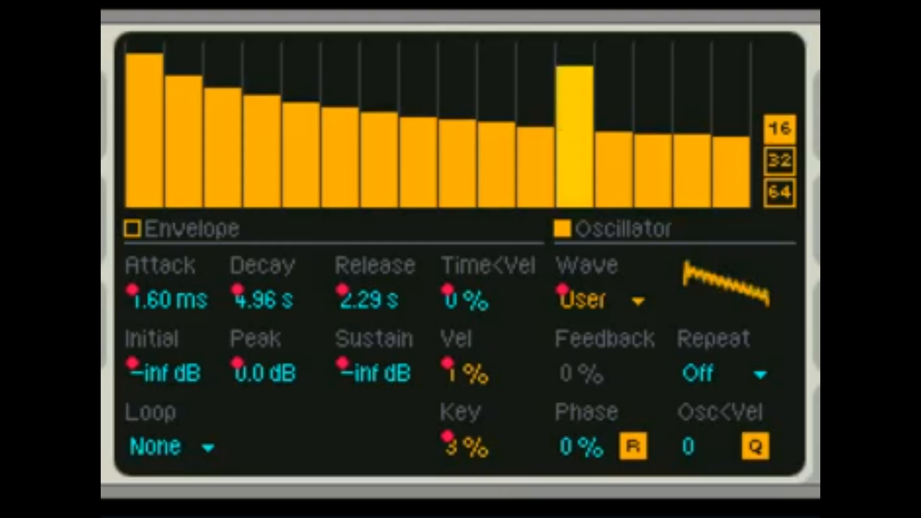
click(497, 75)
click(379, 117)
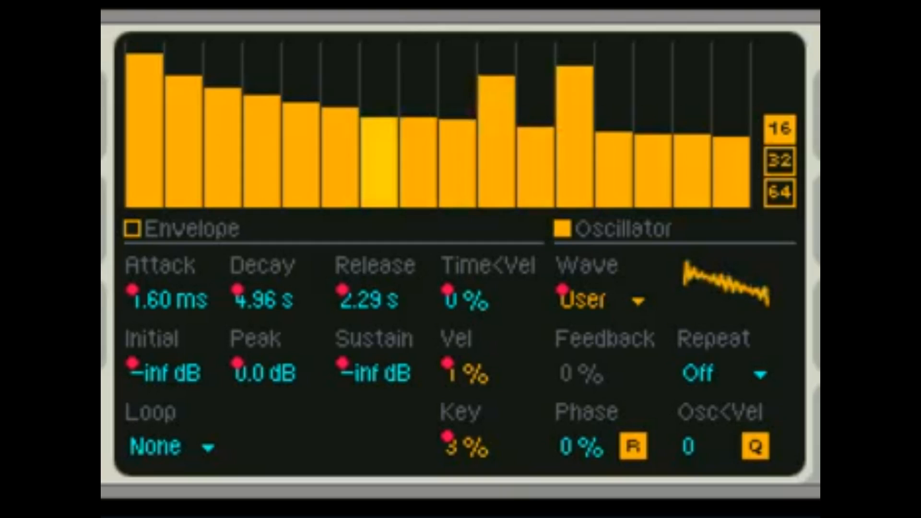
click(340, 115)
click(262, 142)
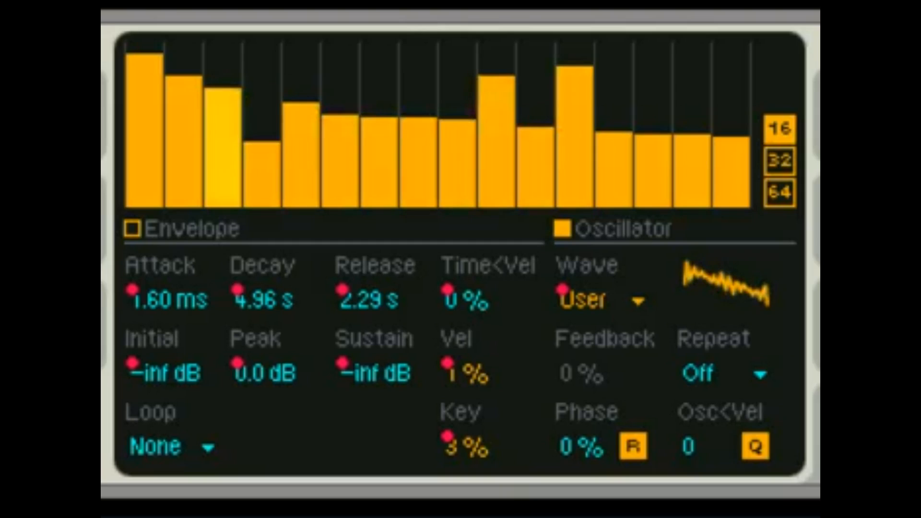
click(184, 149)
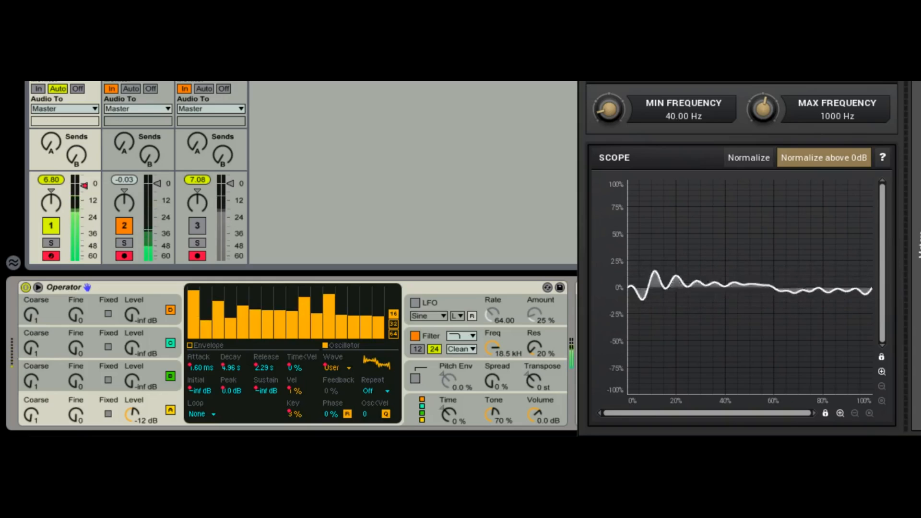
Step: Draw a User waveform from Saw D by sweeping its 64 harmonics into a curve that falls steadily towards the upper ones
click(350, 368)
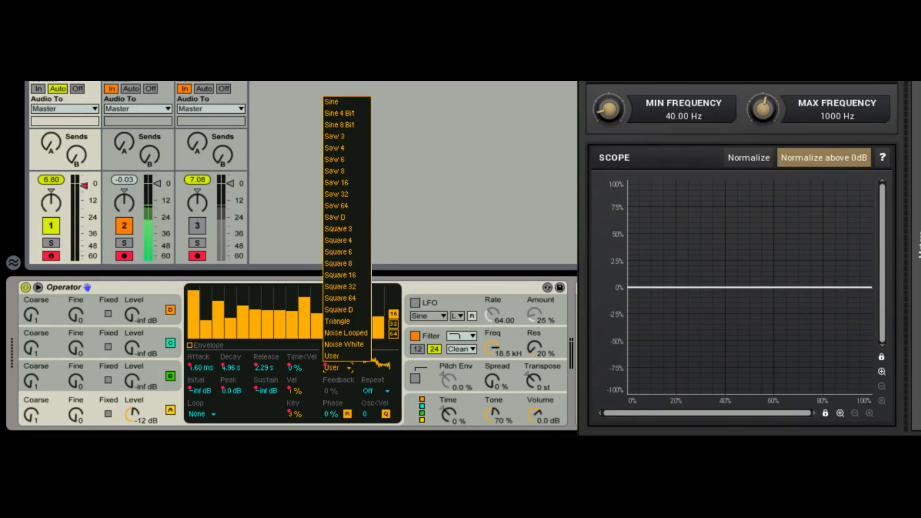
click(335, 217)
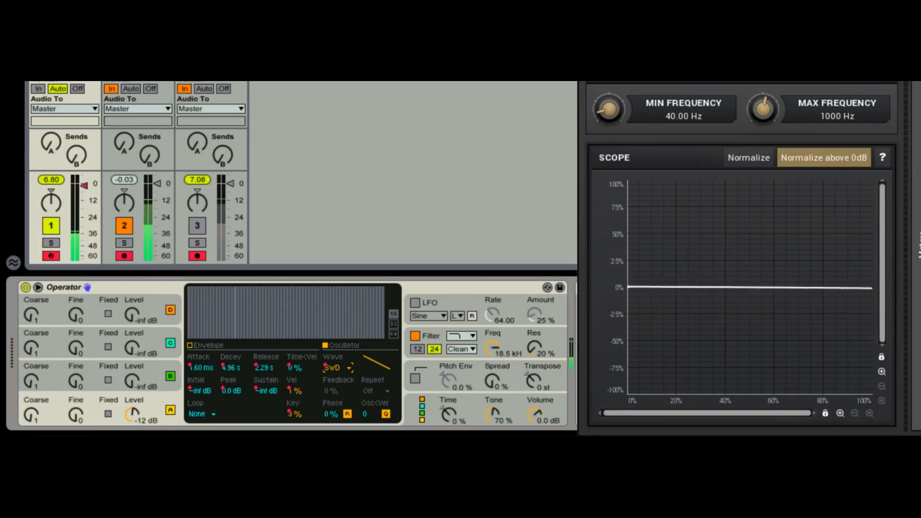
key(Up)
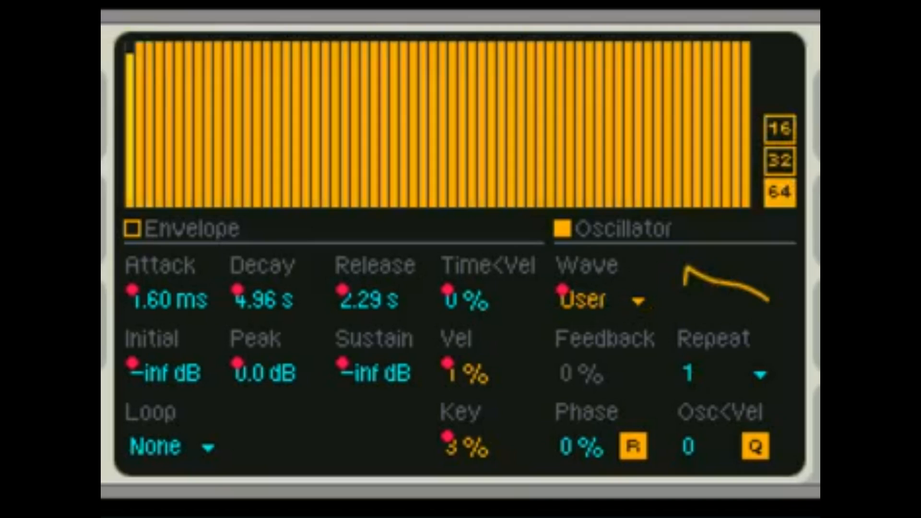
mouse_move(130, 55)
mouse_down()
mouse_move(306, 137)
mouse_move(522, 145)
mouse_move(746, 132)
mouse_up()
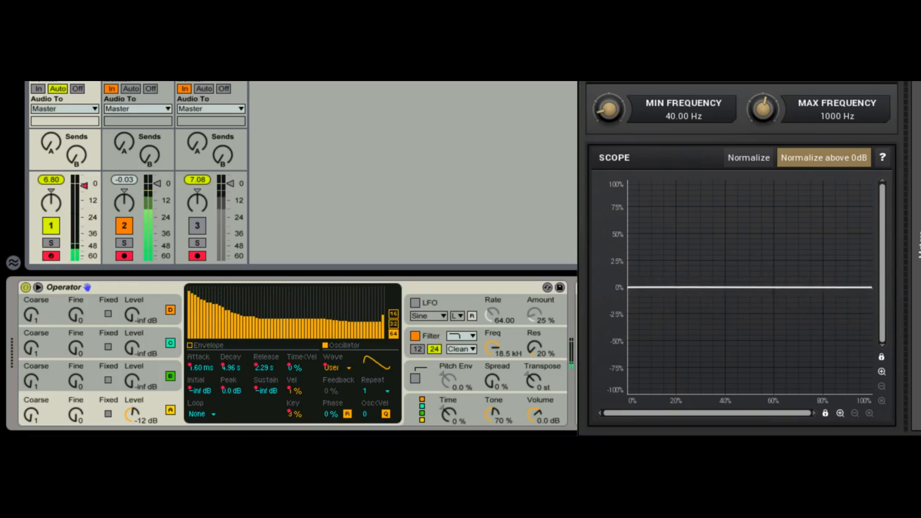
drag(261, 319, 383, 332)
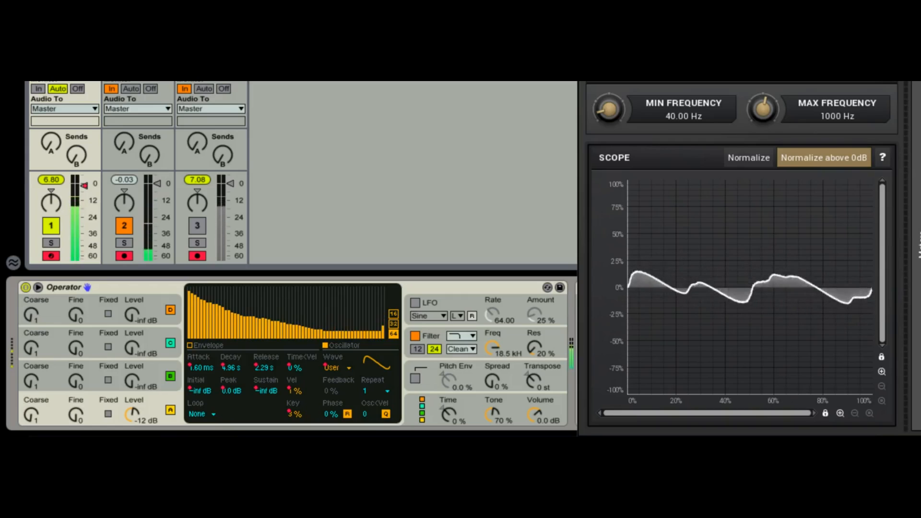
Step: Compare oscillator A's Saw D, Square 3 and Square 64 waveforms on the scope
click(336, 368)
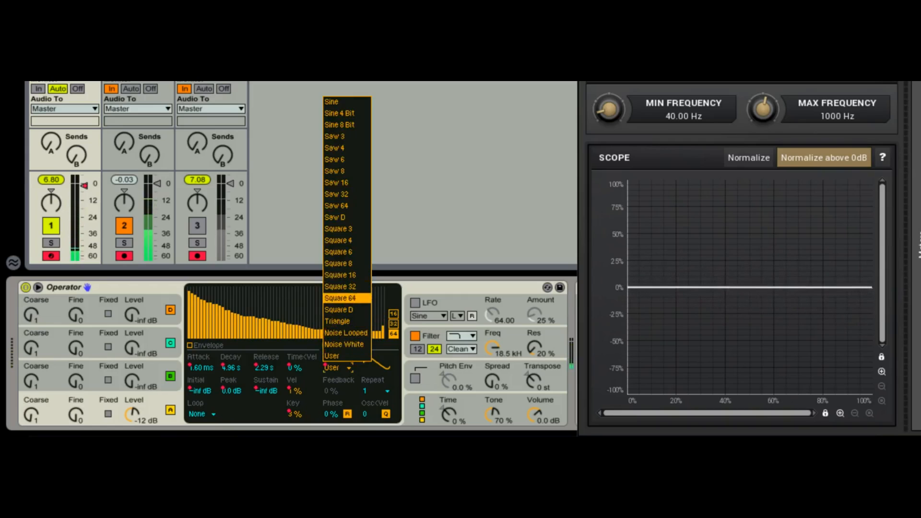
click(336, 217)
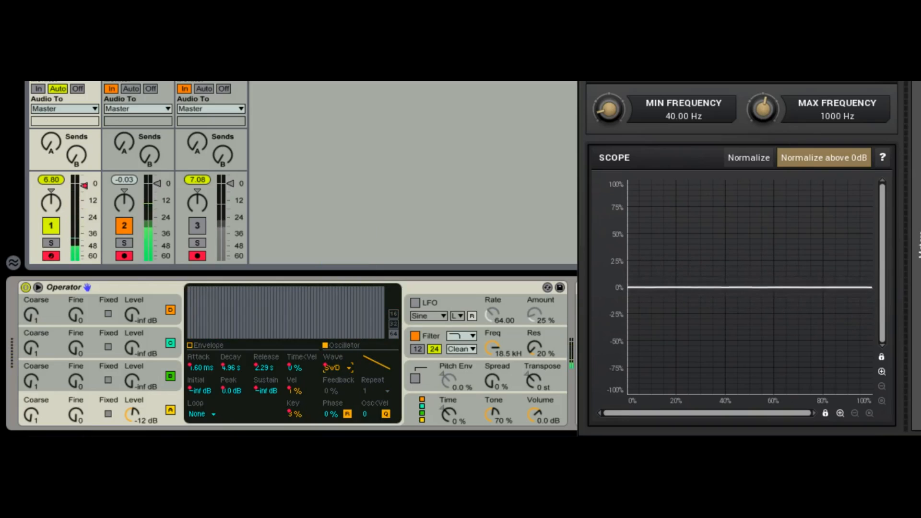
click(337, 368)
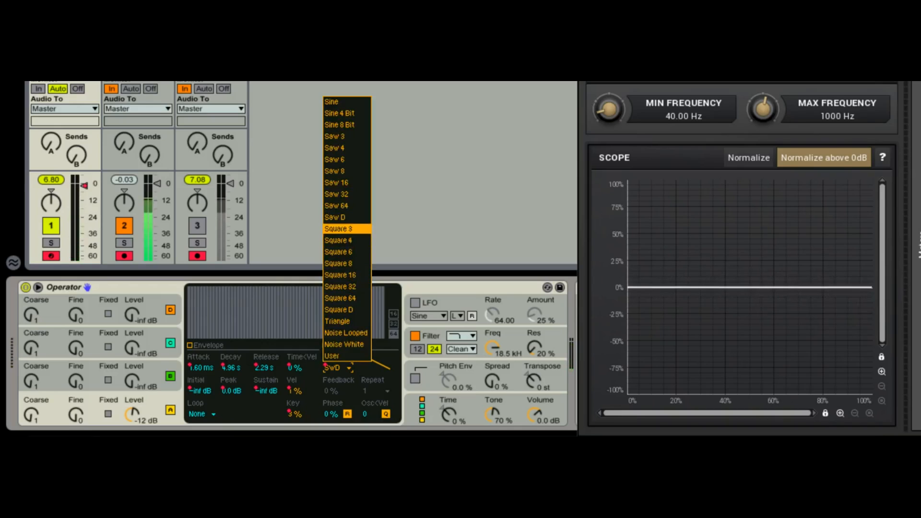
click(339, 229)
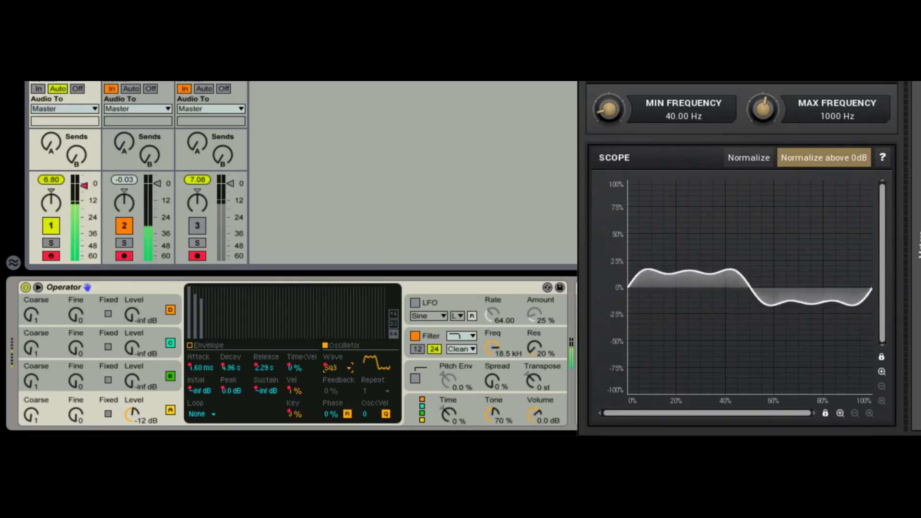
click(338, 368)
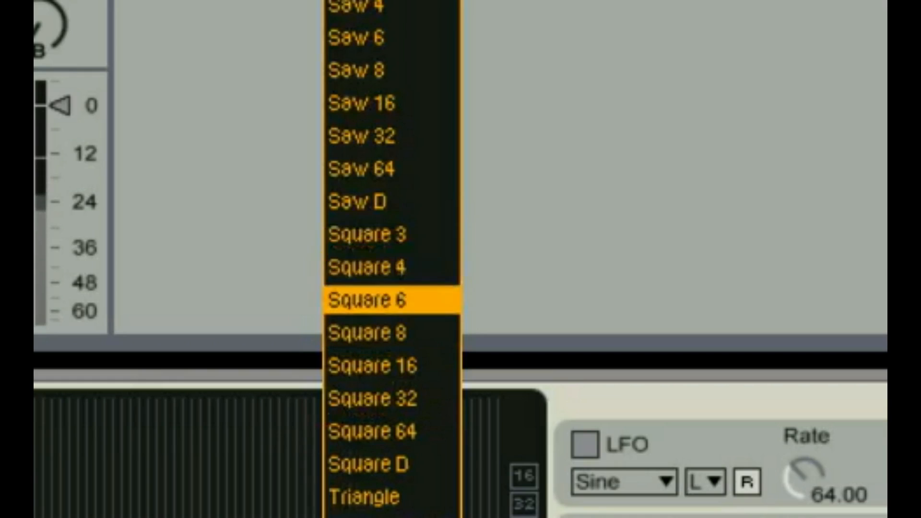
click(379, 301)
click(379, 517)
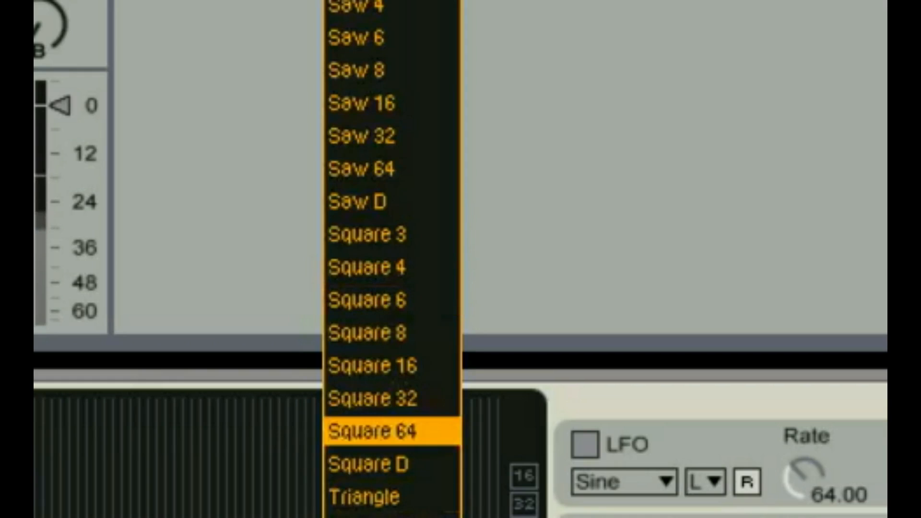
click(379, 398)
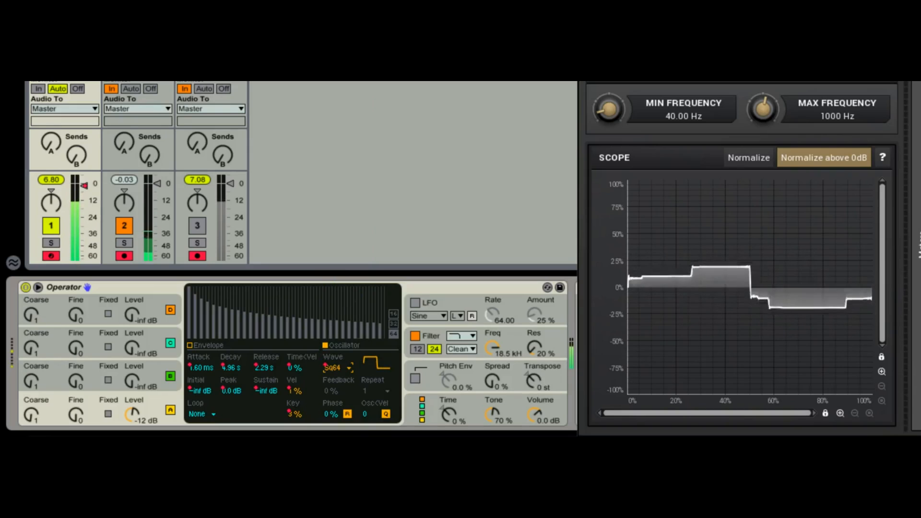
Step: Compare oscillator A's Square D and Triangle waveforms on the scope
click(338, 368)
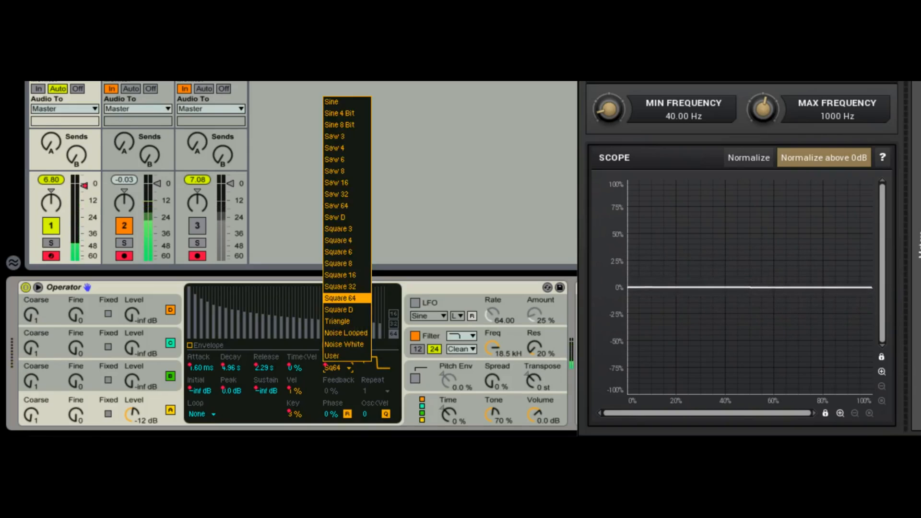
click(343, 310)
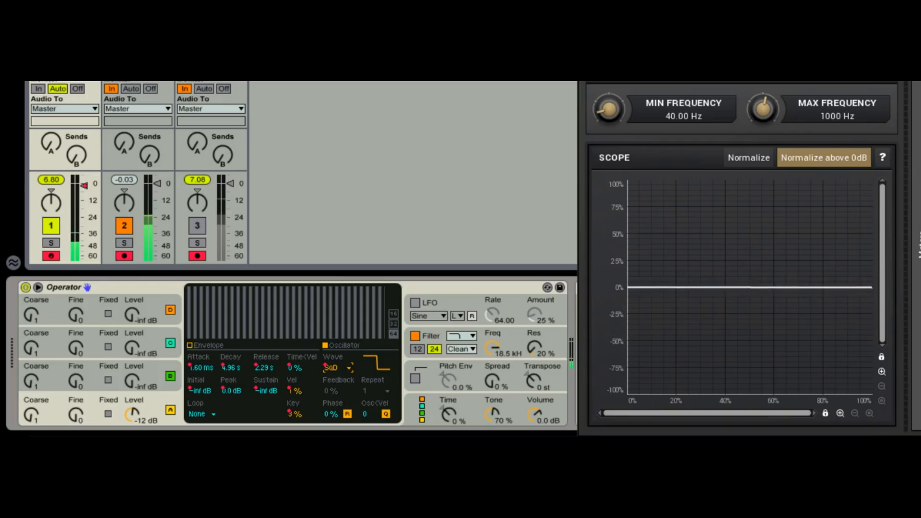
click(339, 368)
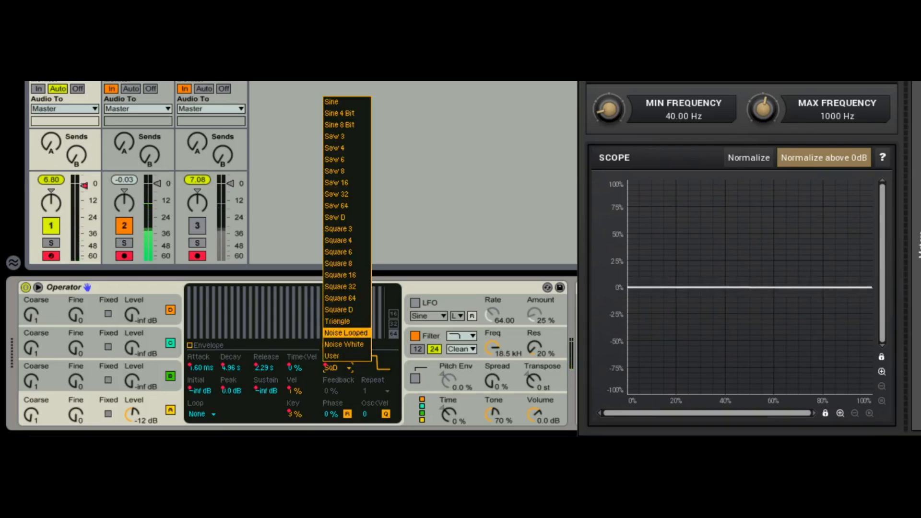
click(343, 321)
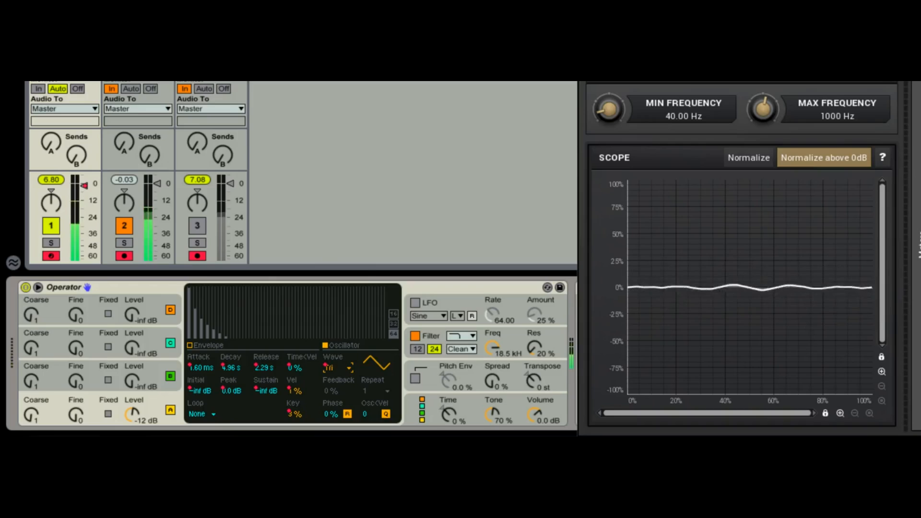
Step: Compare oscillator A's Noise Looped and Noise White waveforms and return to Noise Looped
click(338, 368)
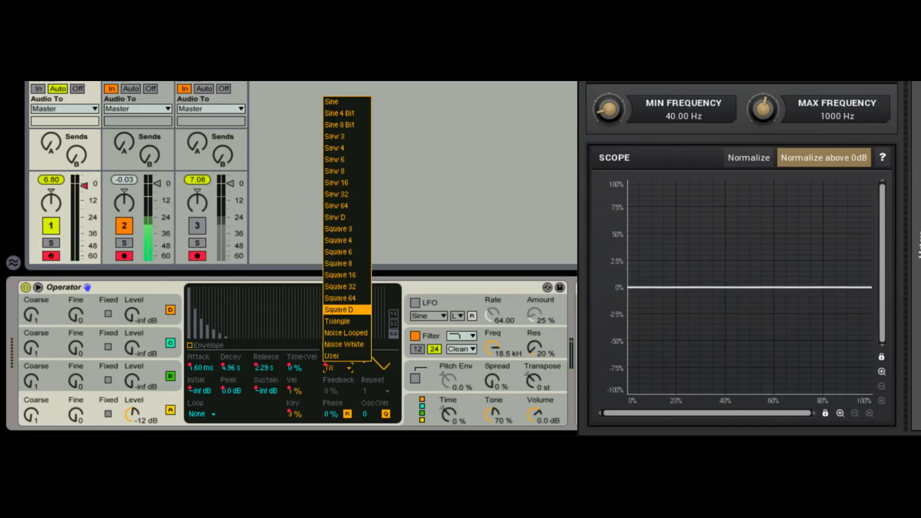
click(346, 333)
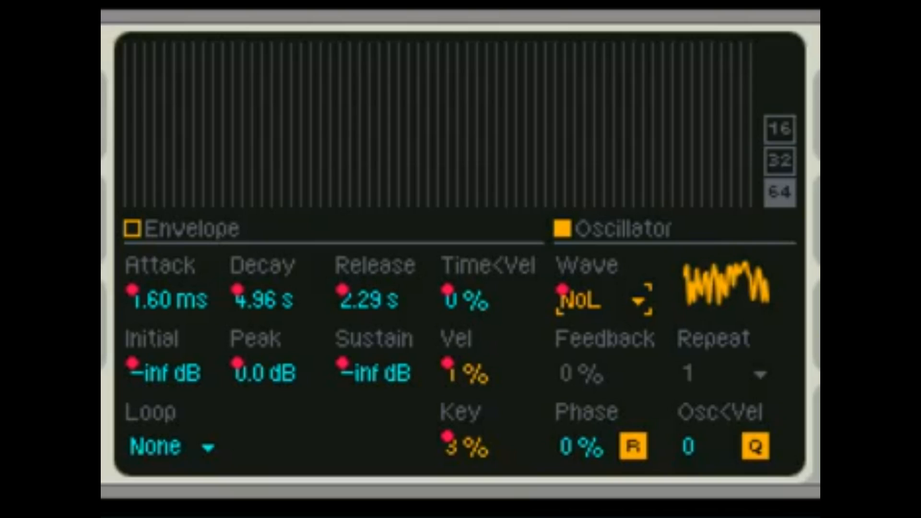
click(604, 301)
click(624, 226)
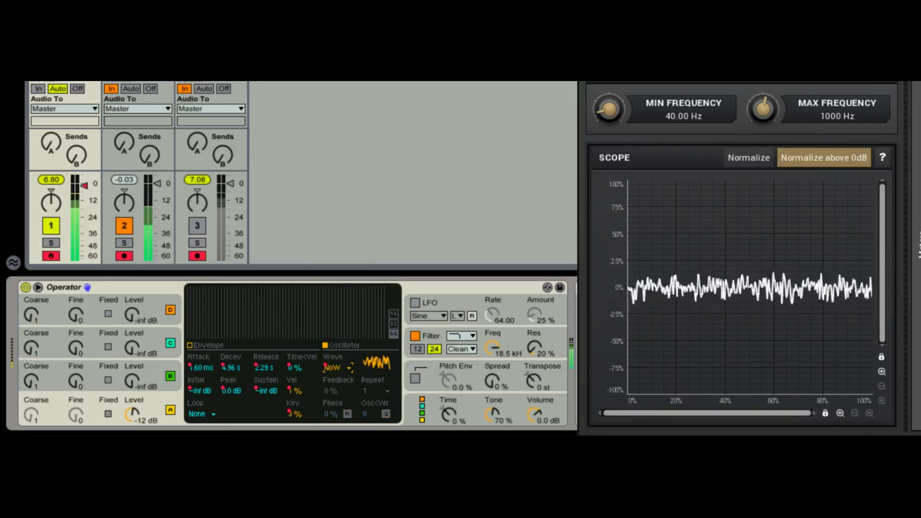
click(338, 368)
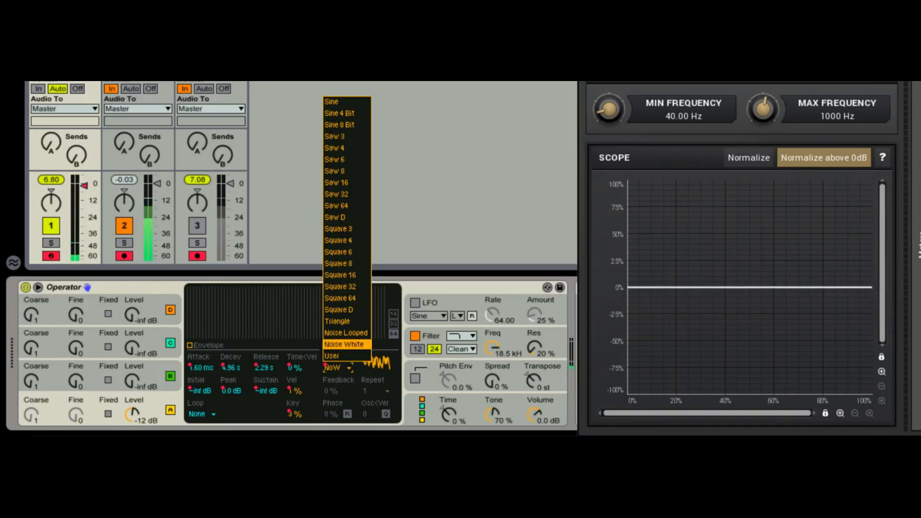
click(345, 333)
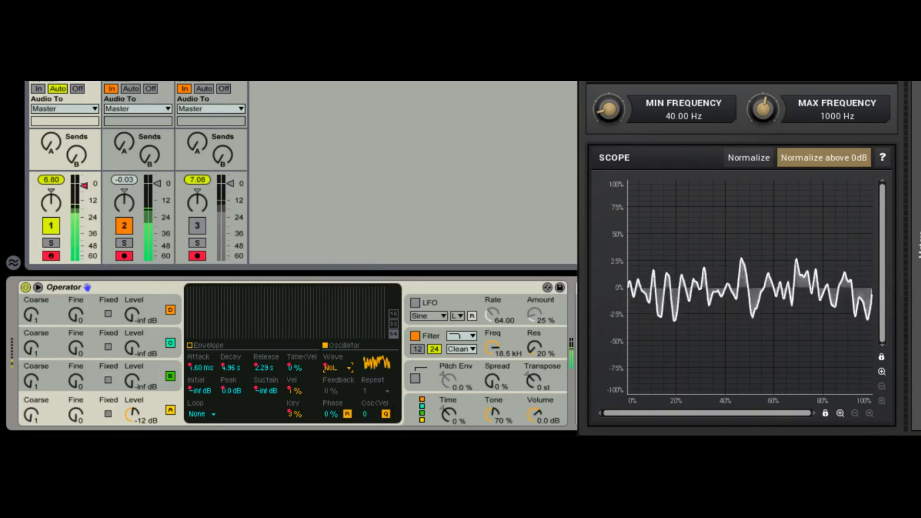
Step: Switch oscillator A back to the User waveform and raise a few scattered middle and upper harmonics
click(339, 368)
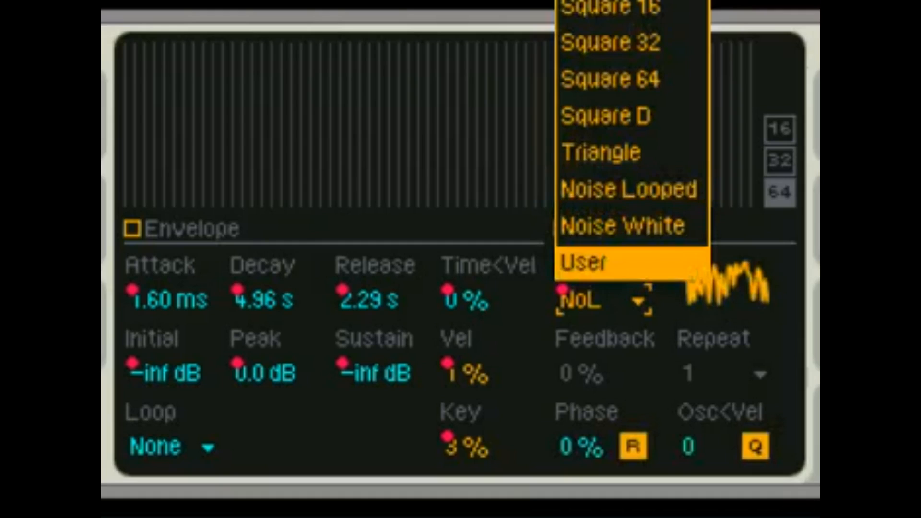
click(343, 356)
click(473, 142)
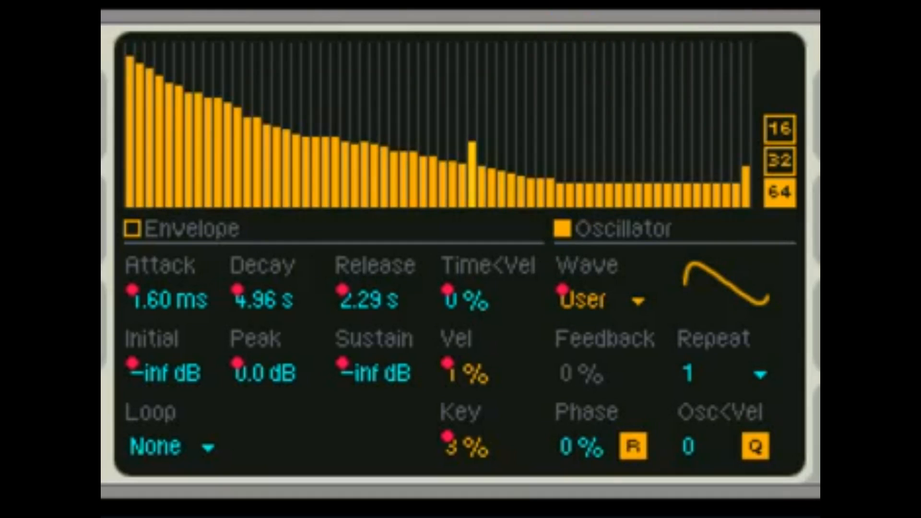
click(570, 134)
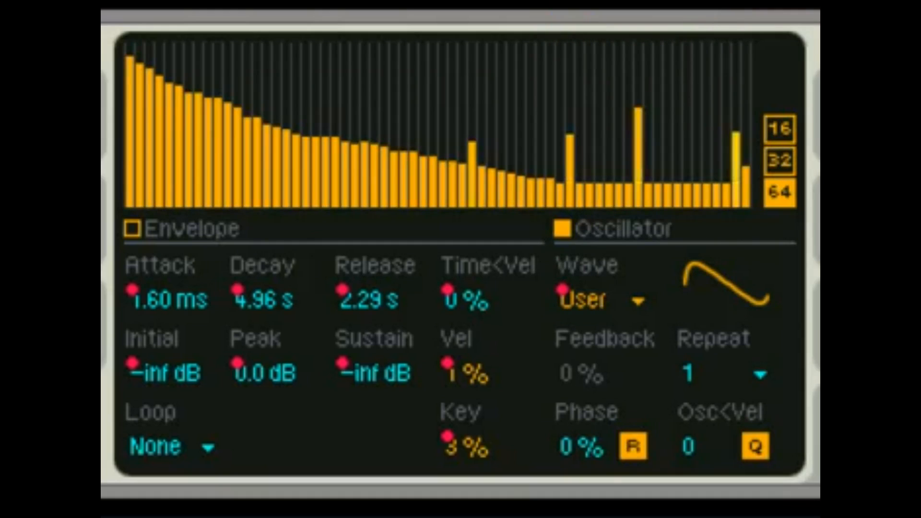
Step: Limit the User waveform to 32 editable harmonics, raising the eleventh and lowering the sixth
click(780, 160)
click(330, 88)
click(233, 164)
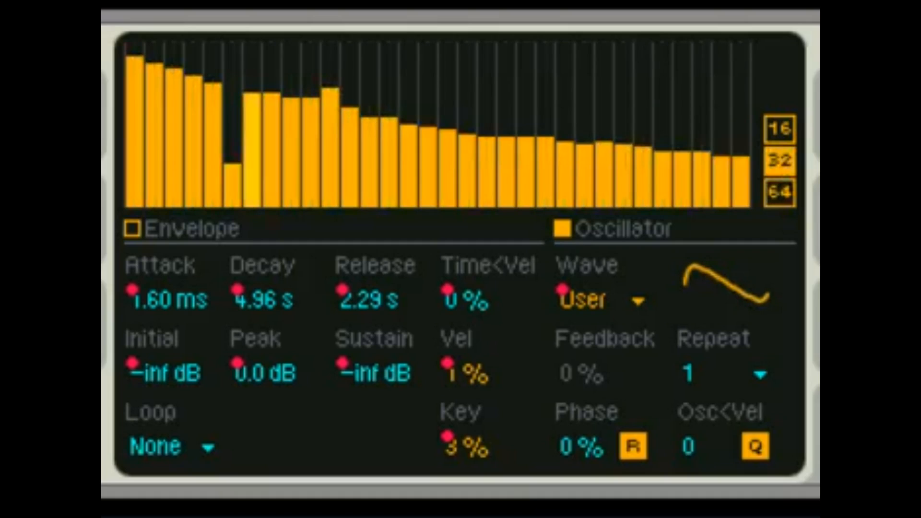
Step: Draw a User waveform from Square 64 by adding the missing 12th, 32nd and 38th harmonics
click(605, 300)
click(610, 81)
click(492, 167)
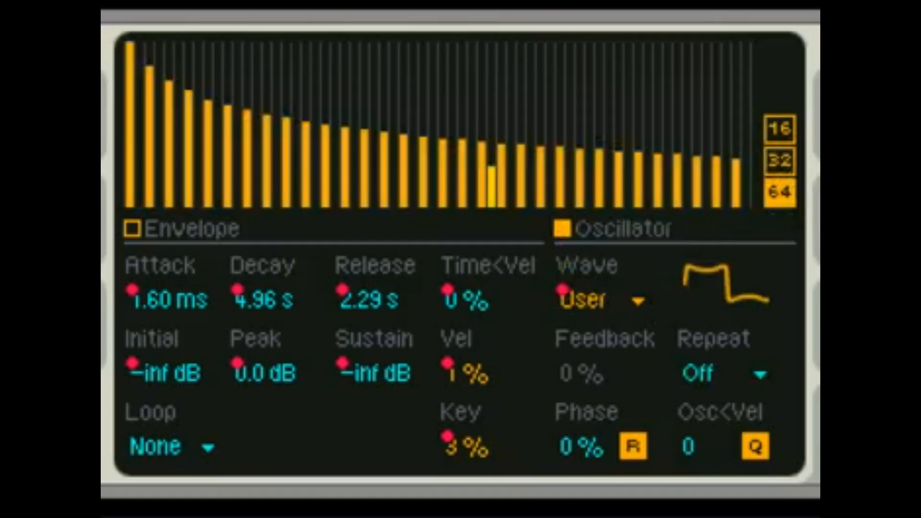
click(433, 108)
click(237, 150)
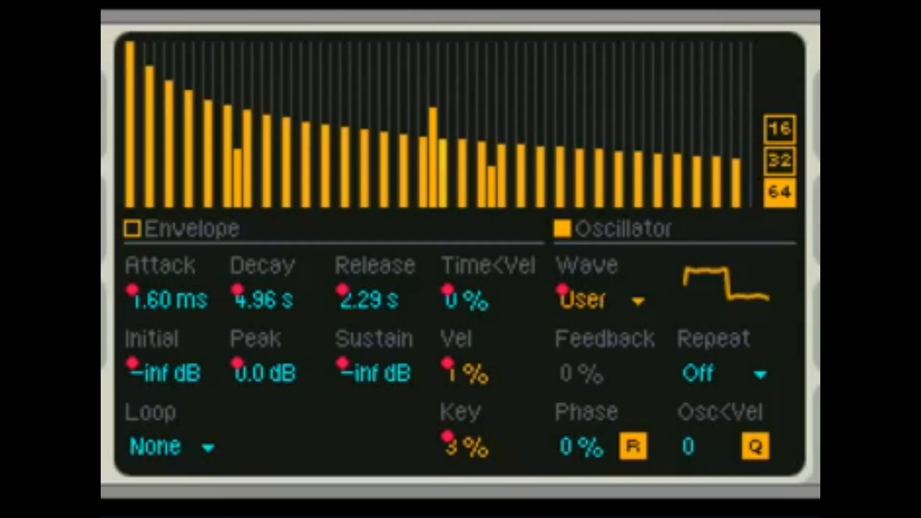
Step: Change oscillator A's waveform to Saw 64
click(604, 300)
click(604, 263)
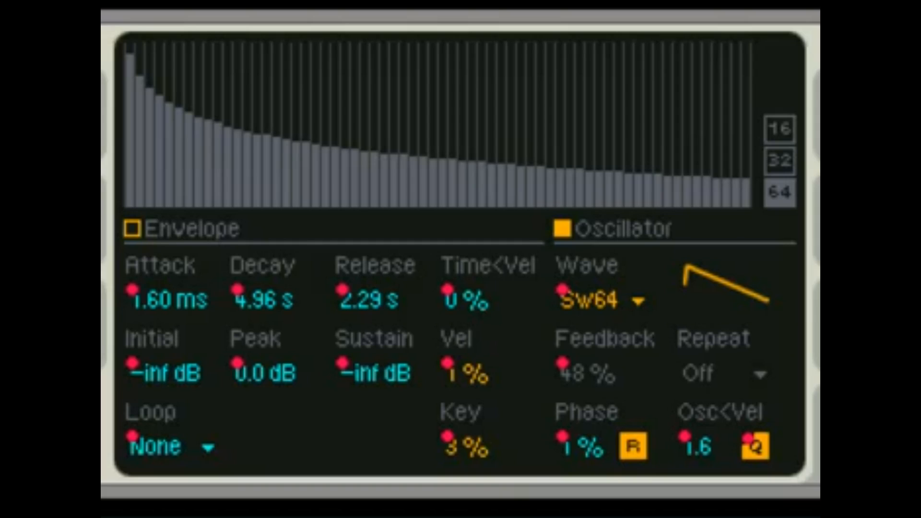
Step: Sweep oscillator A's feedback down to 0% and up to 100%, viewing oscillator C's settings in between
drag(595, 374, 595, 422)
drag(595, 373, 595, 391)
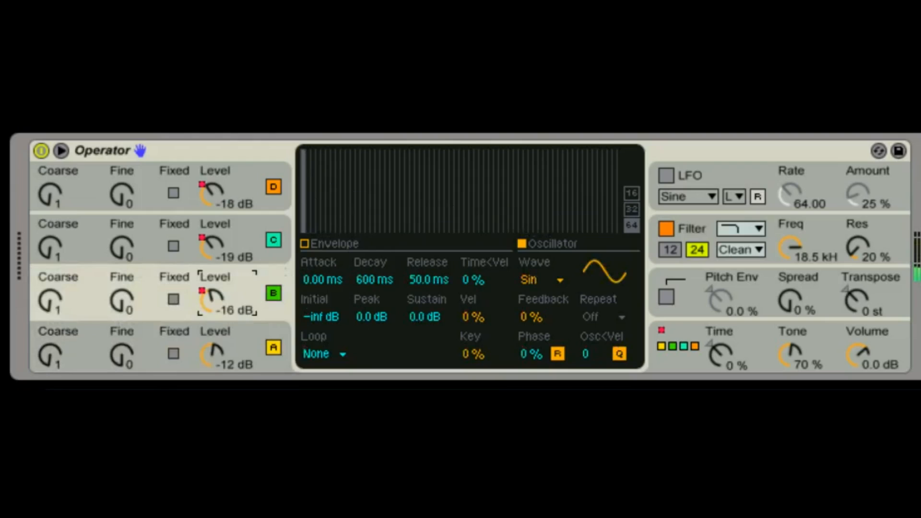
click(211, 247)
click(102, 151)
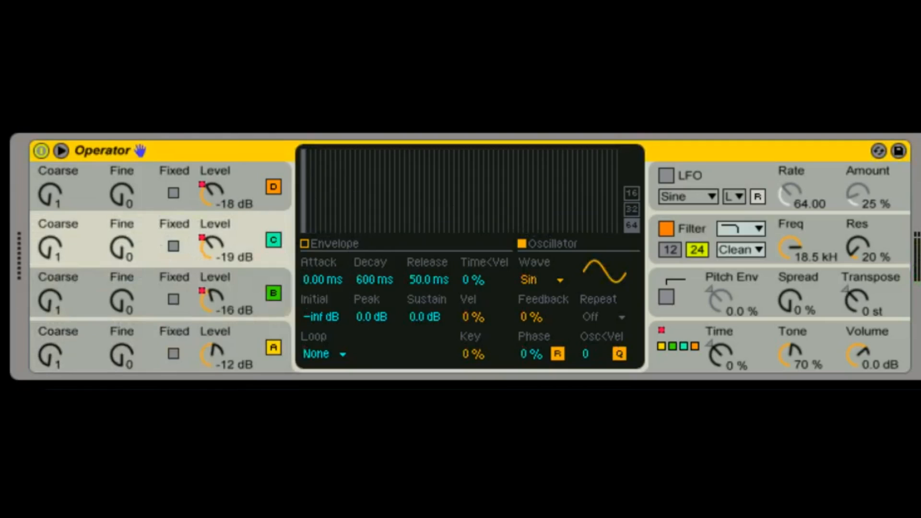
click(212, 355)
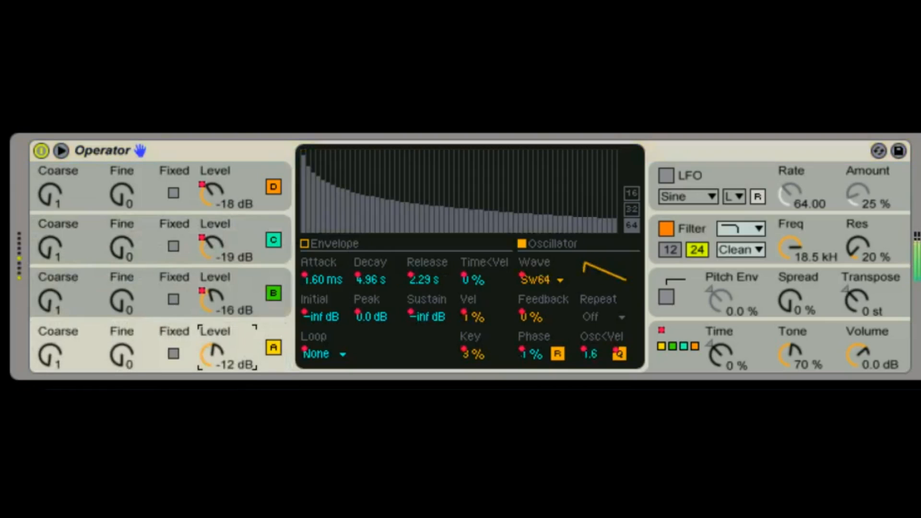
drag(533, 317, 533, 269)
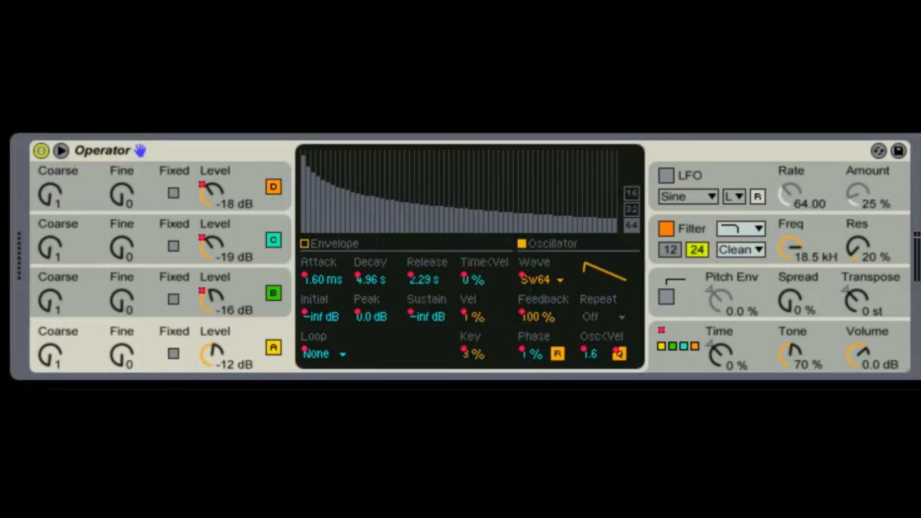
Step: Choose the algorithm that stacks all four oscillators vertically and set oscillator D's feedback to 100%
click(679, 346)
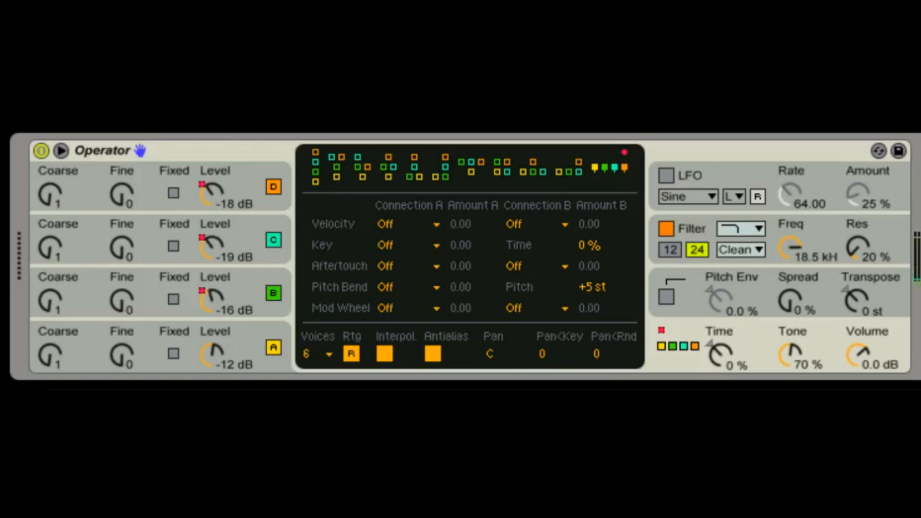
click(315, 167)
click(212, 195)
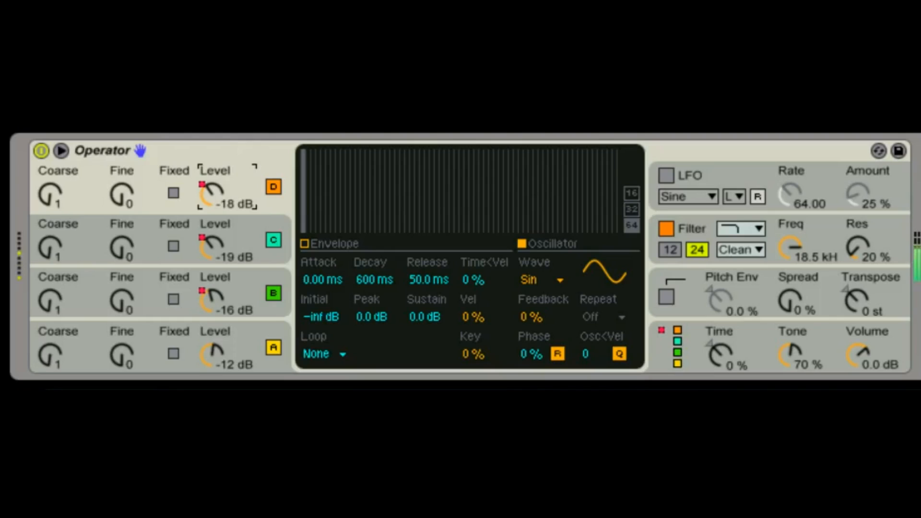
drag(532, 317, 531, 270)
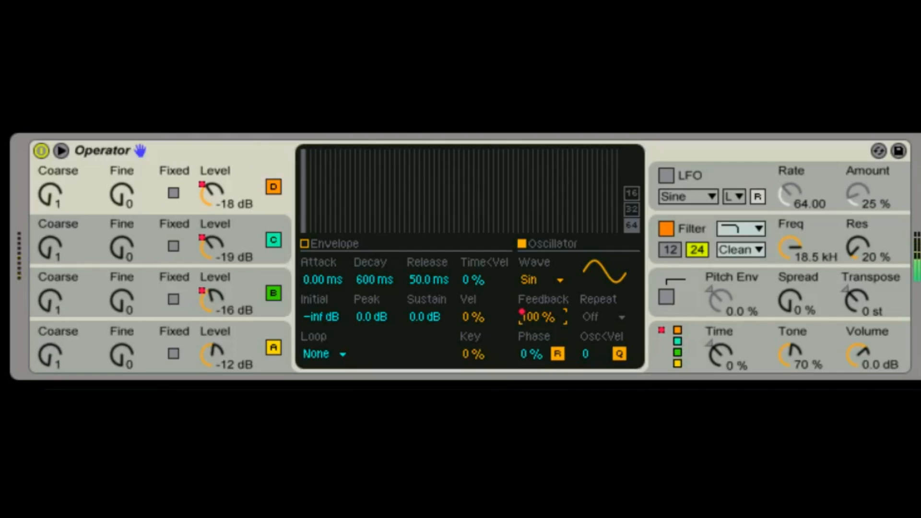
Step: Switch to the algorithm with D above C beside A and B, and set oscillator B's feedback to 100%
click(211, 247)
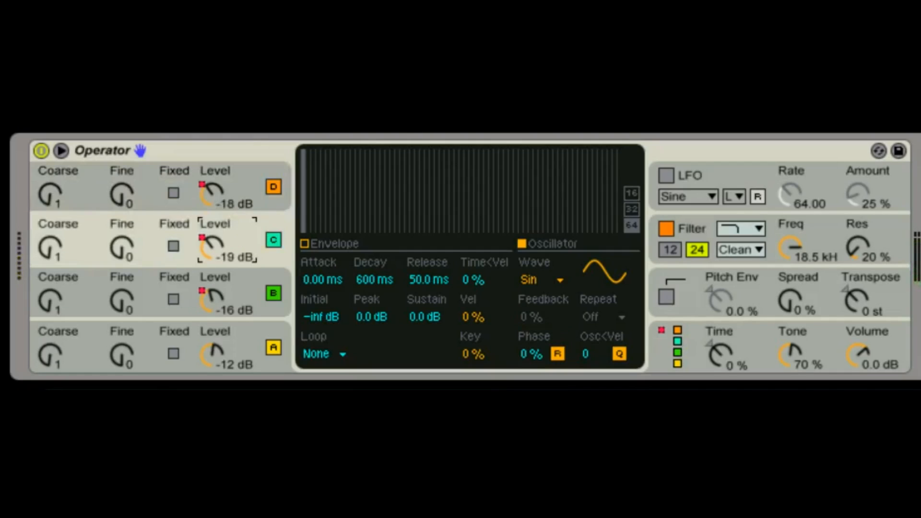
click(678, 347)
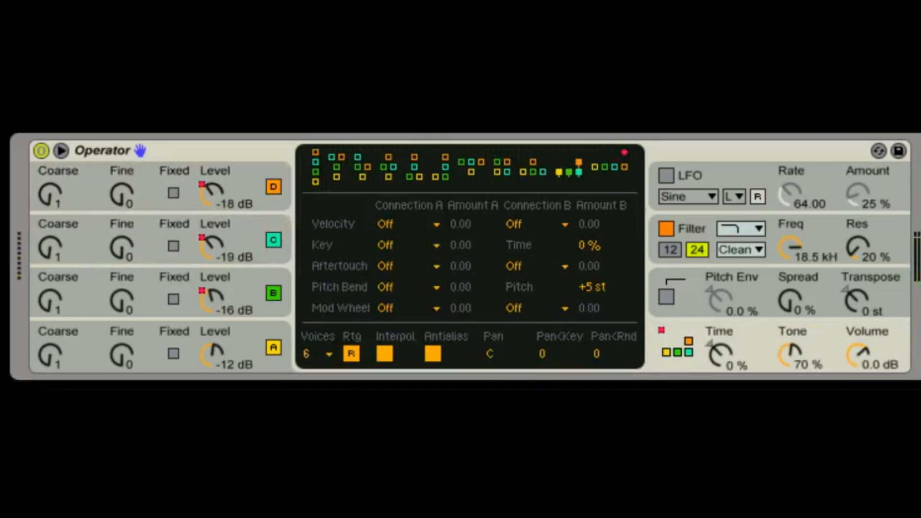
click(212, 247)
click(213, 194)
click(212, 300)
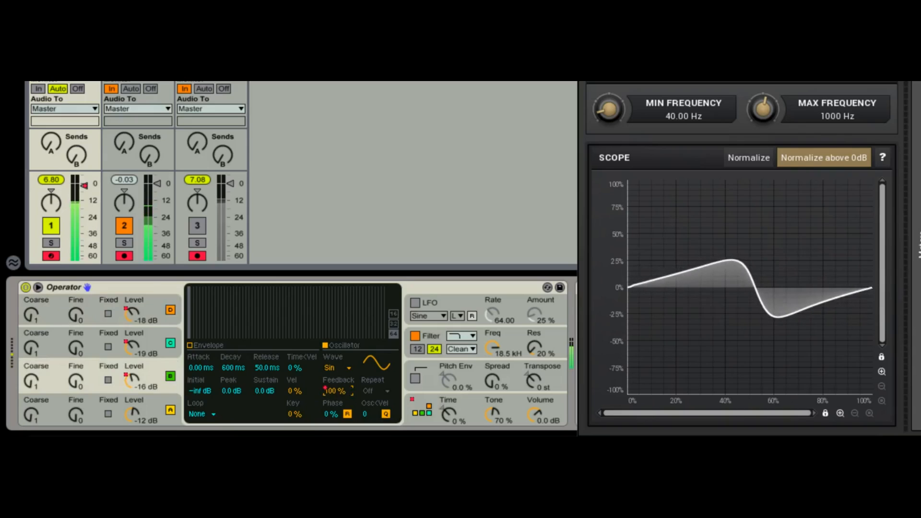
Step: Reduce oscillator A's feedback to 56% and try its Repeat setting
click(132, 415)
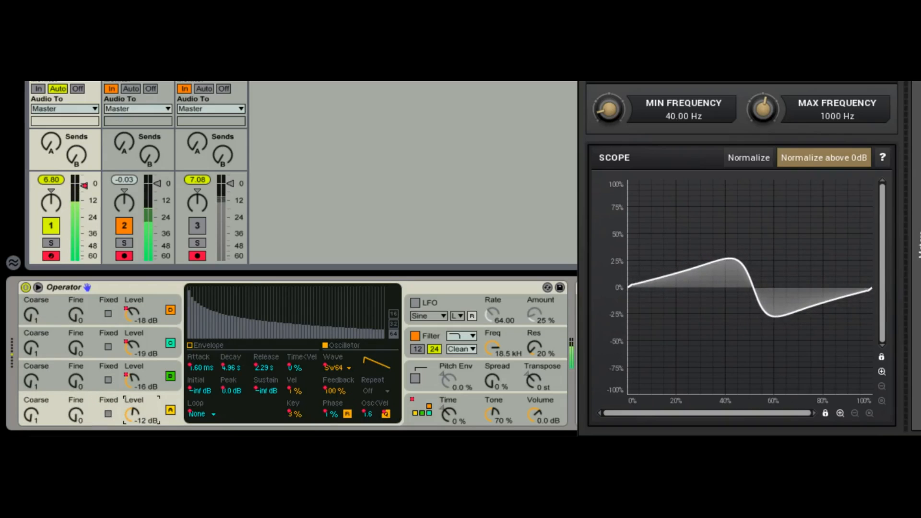
drag(334, 391, 334, 413)
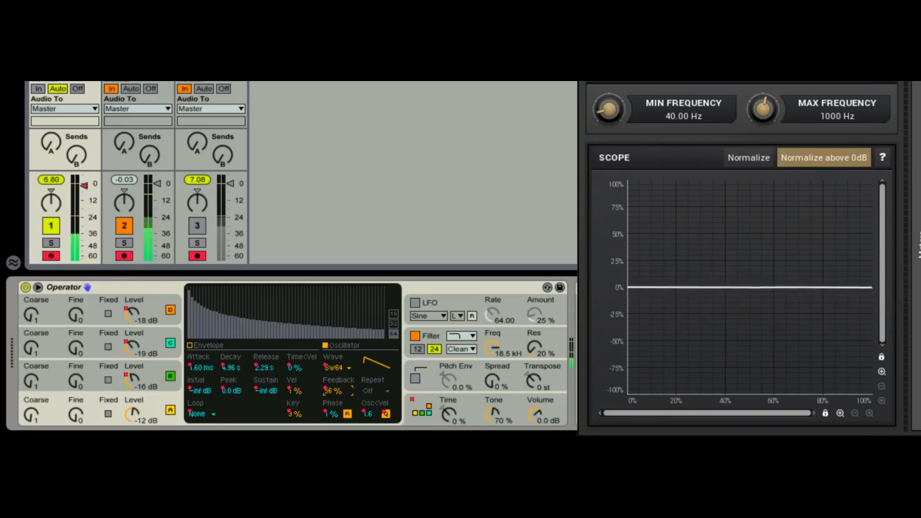
click(376, 392)
click(376, 391)
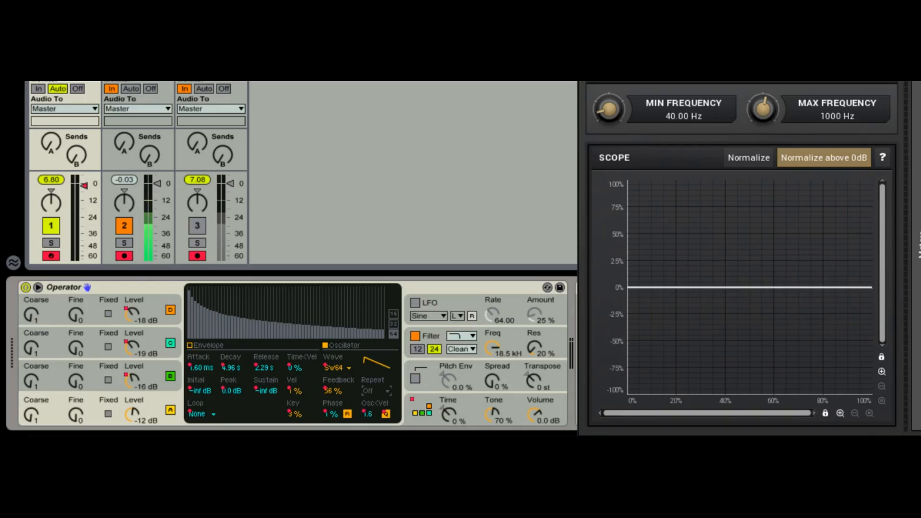
Step: Restore the vertical four-oscillator stack algorithm and set oscillator A's phase to 53%
click(422, 410)
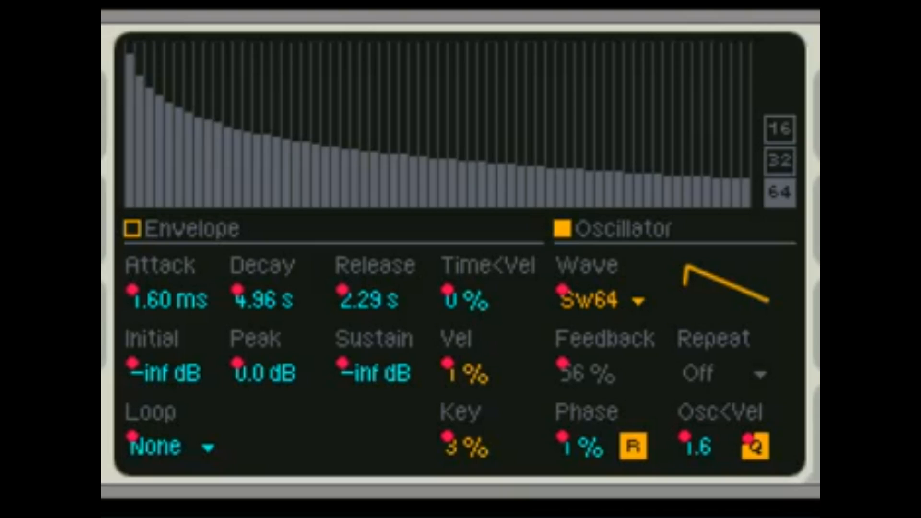
drag(583, 447, 583, 397)
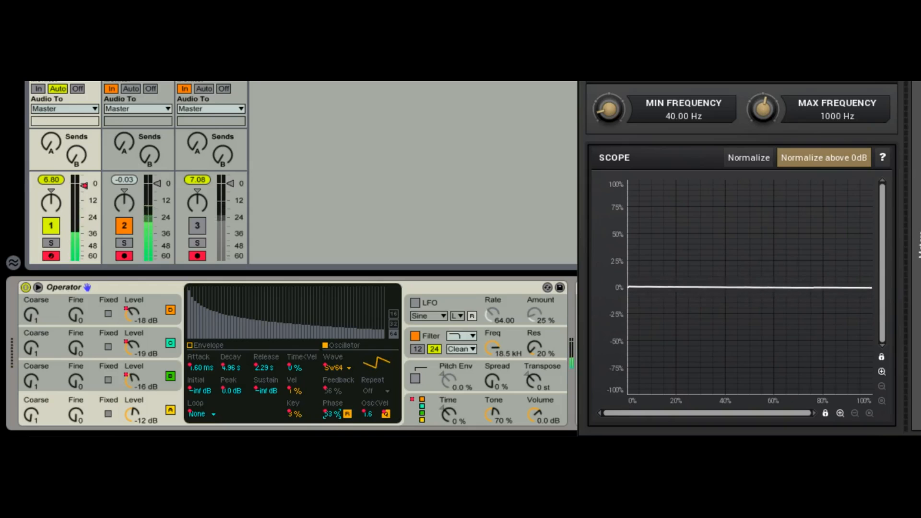
click(589, 301)
key(Escape)
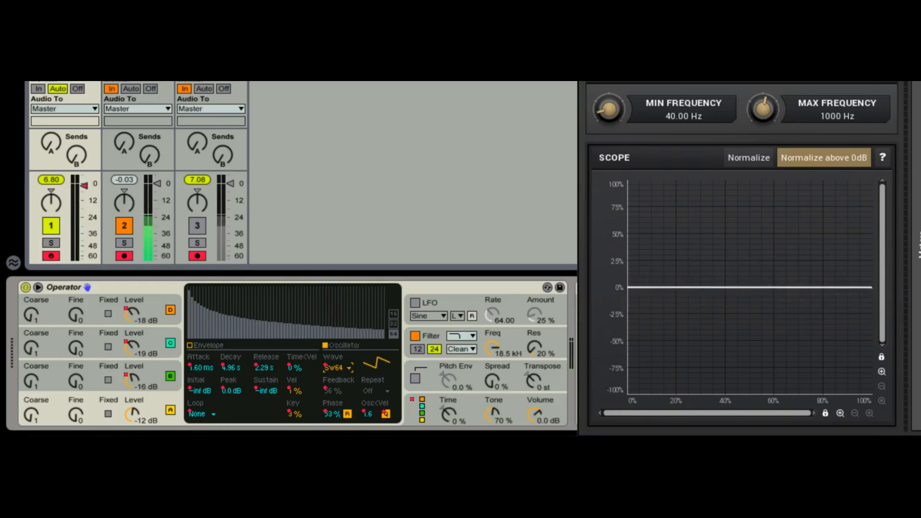
Step: Raise oscillator B's level to -7.8 dB and oscillator C's level to -11 dB
key(ctrl+alt+b)
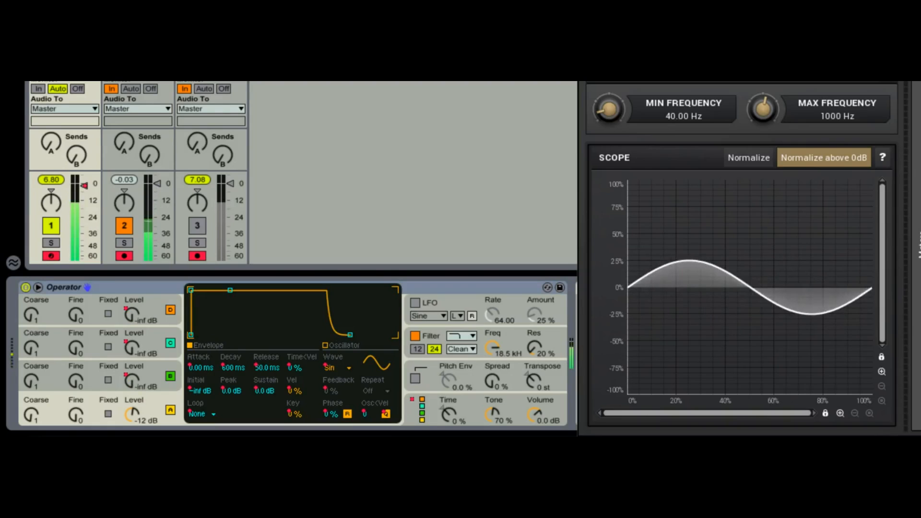
drag(132, 381, 132, 341)
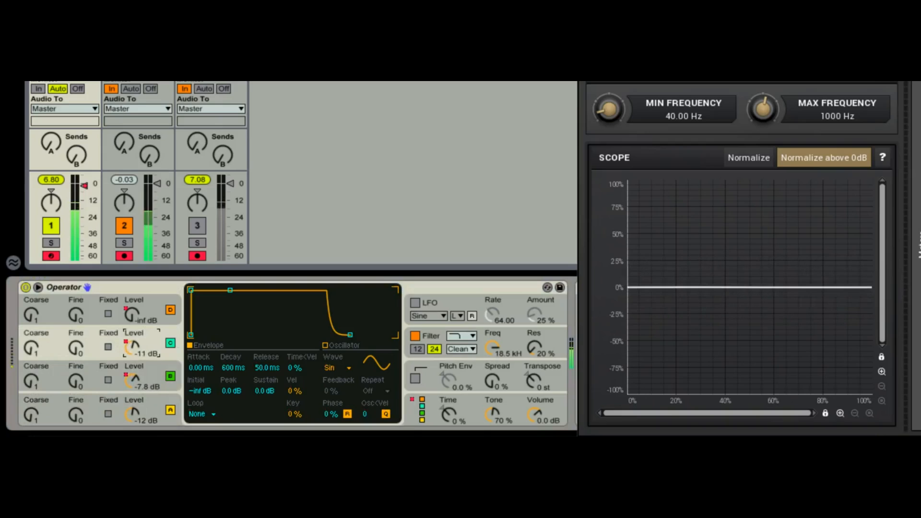
Step: Shift the phase of oscillator C to about 36% and of oscillator B to about 57%
click(325, 345)
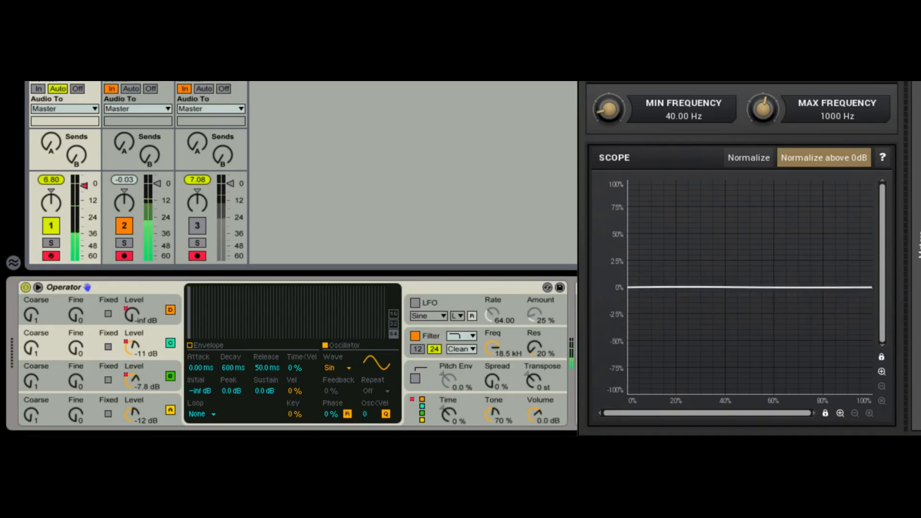
drag(331, 414, 331, 397)
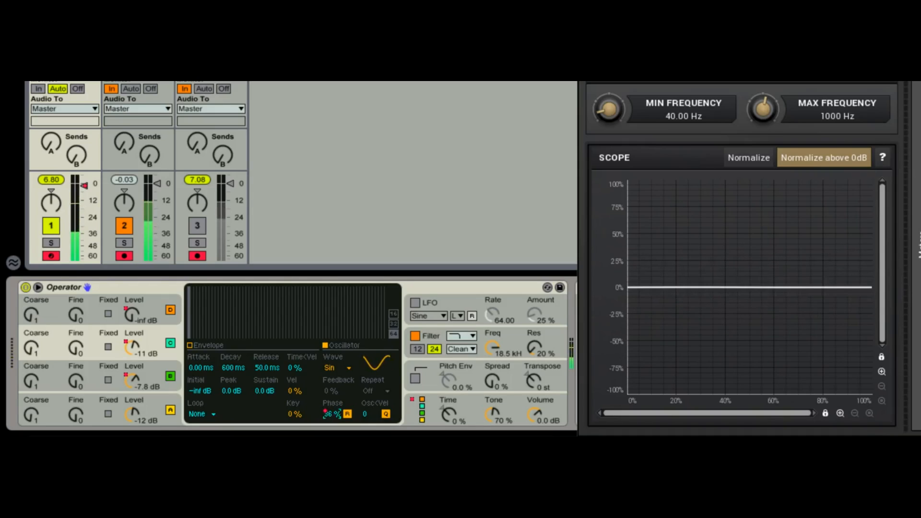
click(155, 376)
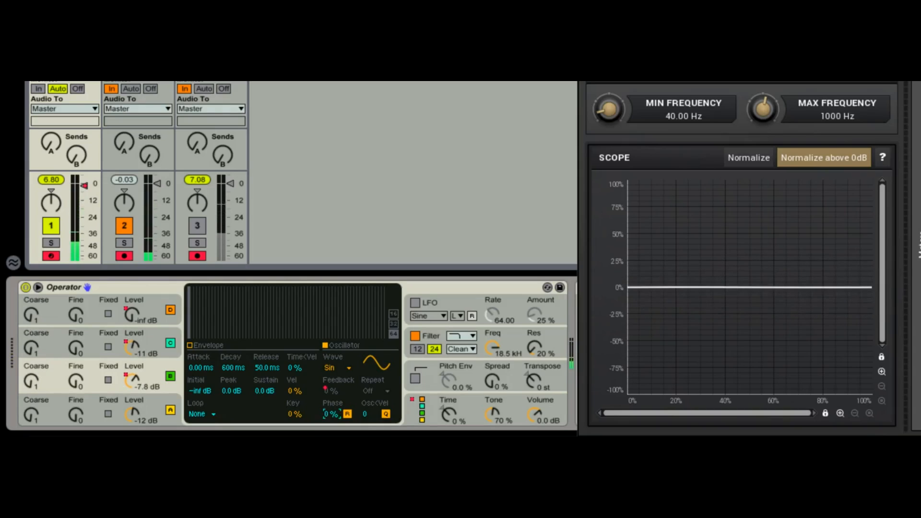
drag(331, 414, 331, 388)
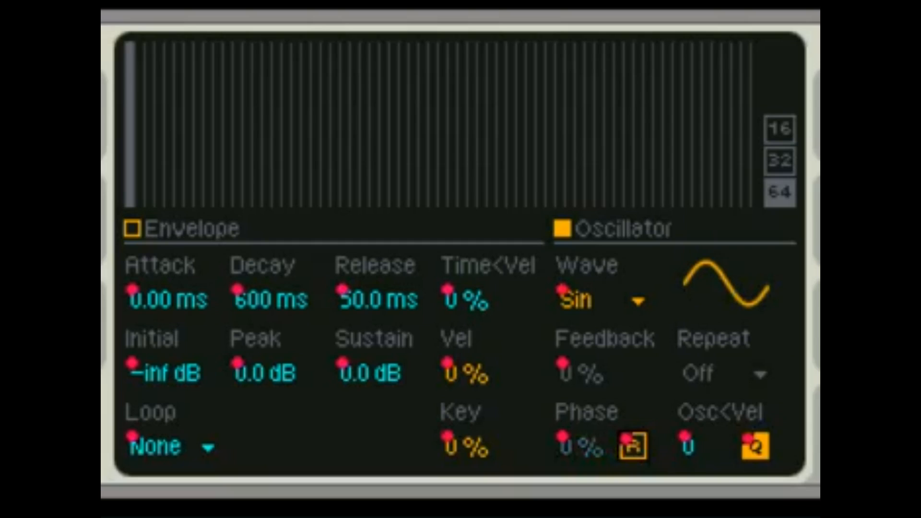
Step: Turn off phase retrigger for oscillator C
click(103, 324)
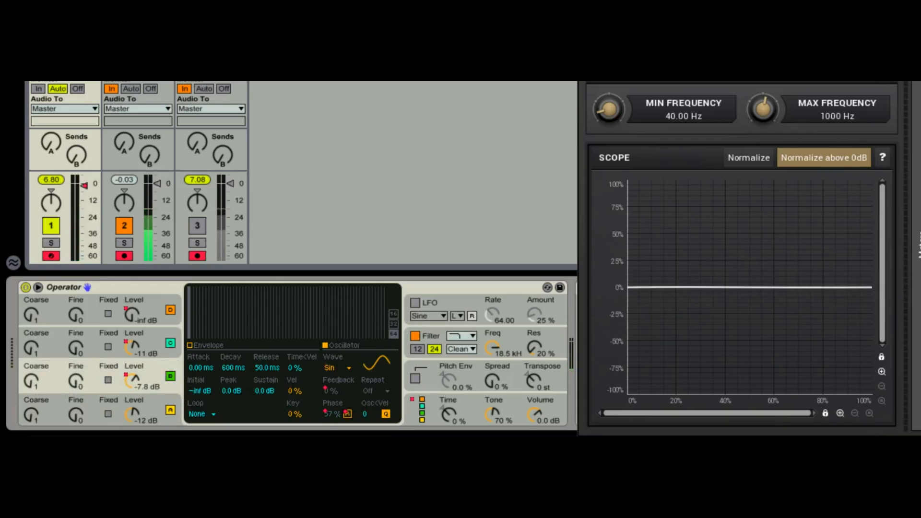
click(99, 343)
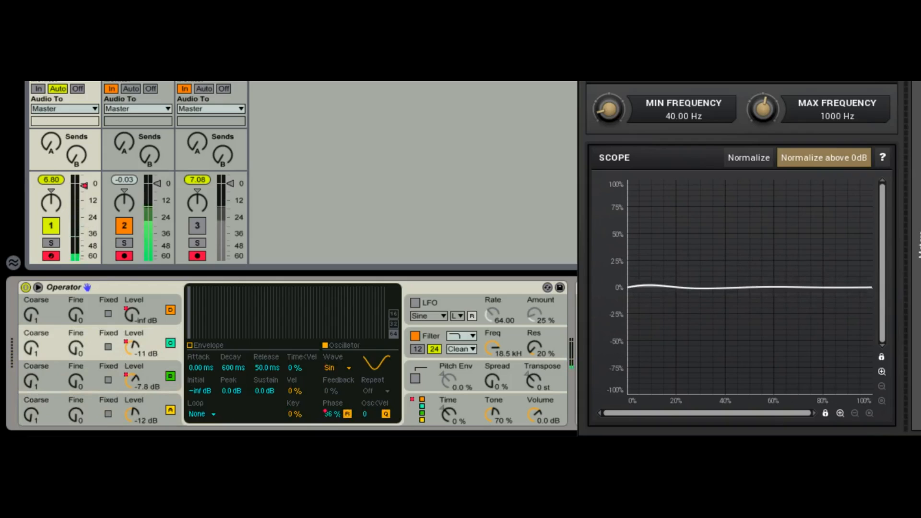
click(347, 414)
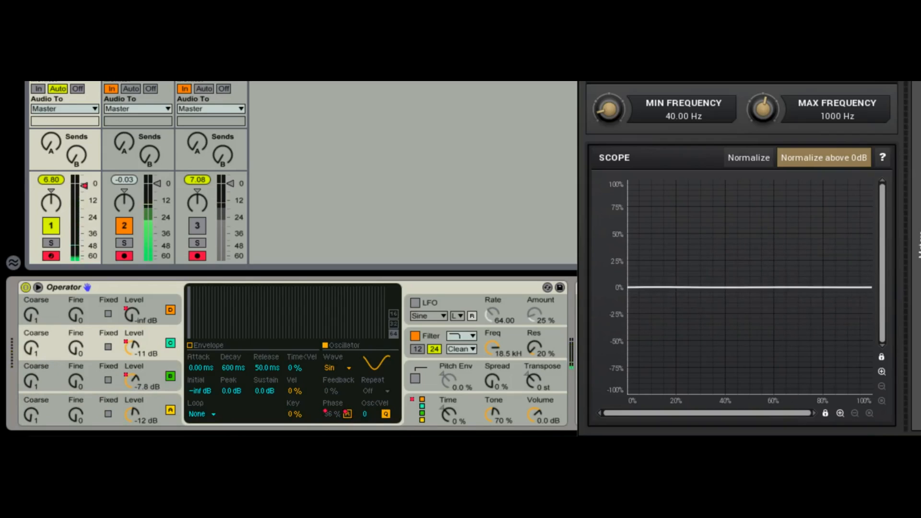
Step: Shape oscillator A's envelope with a 0.51 ms attack, a 3.52 s release and a sustain of -14 dB
click(132, 415)
drag(201, 368, 200, 351)
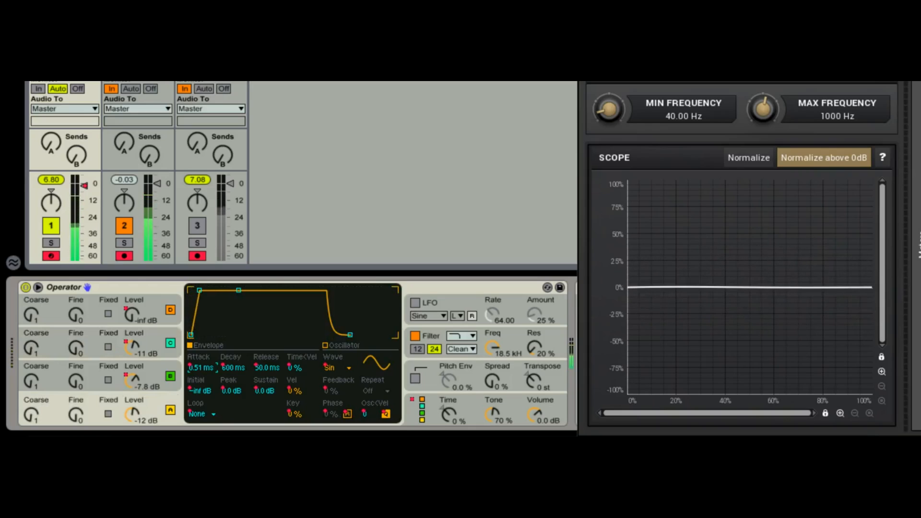
drag(266, 368, 267, 331)
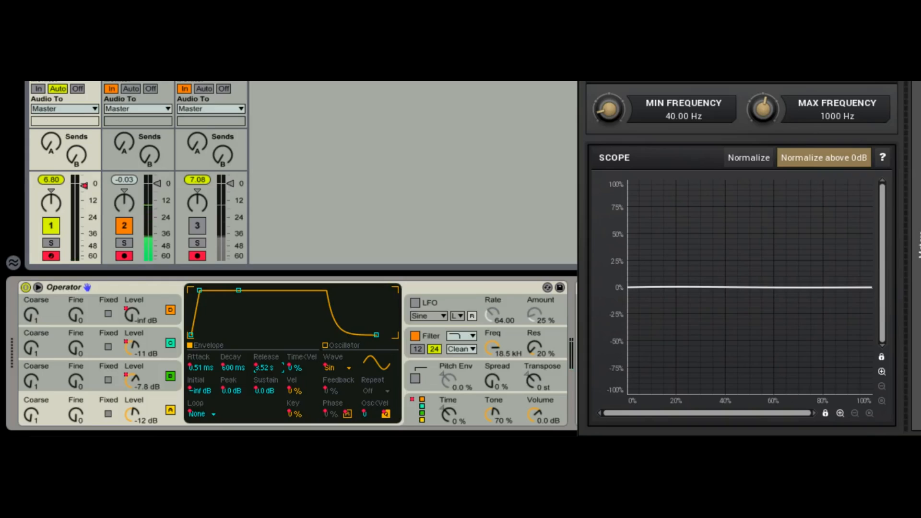
drag(265, 391, 264, 403)
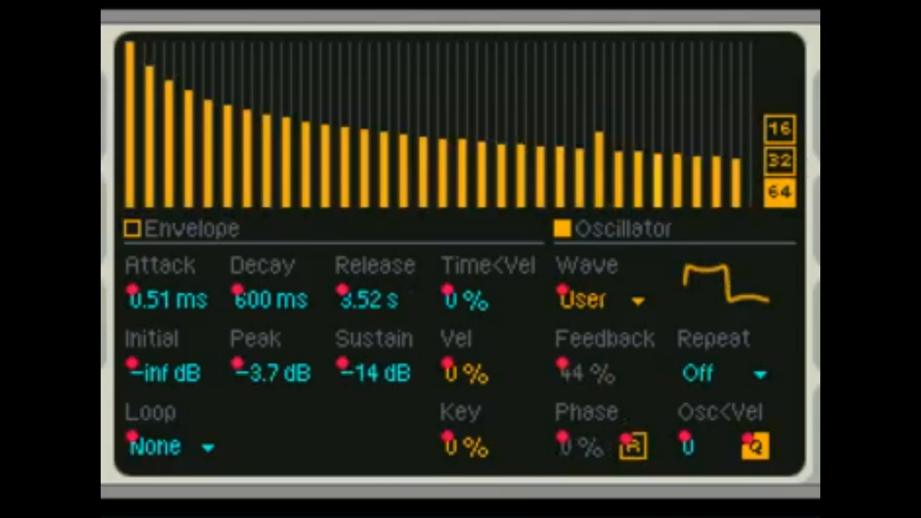
Step: Try oscillator A's Repeat at 1/4, 1/2, 1 and 2, and settle on 1/4
click(726, 374)
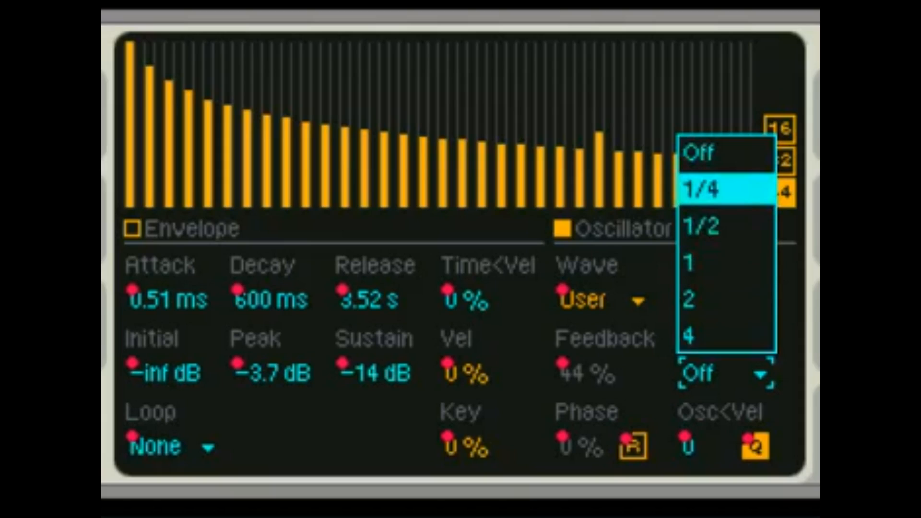
click(725, 189)
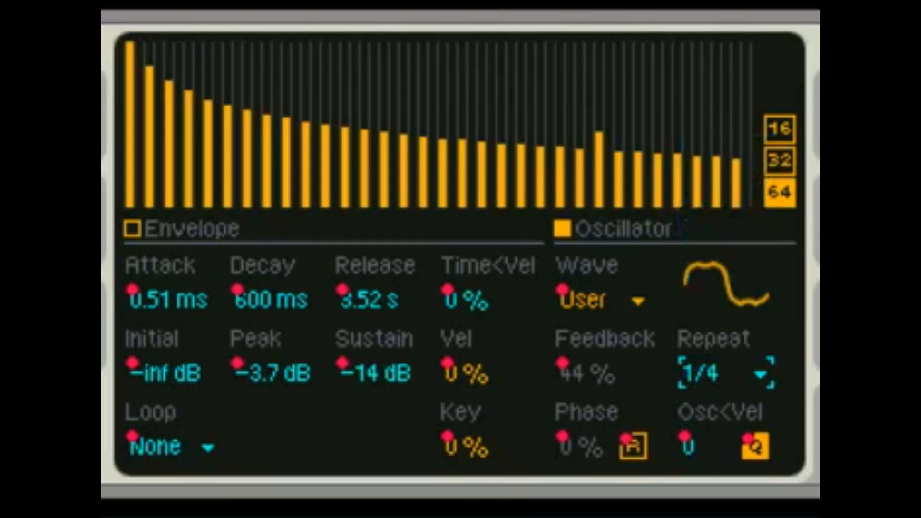
click(726, 374)
click(726, 226)
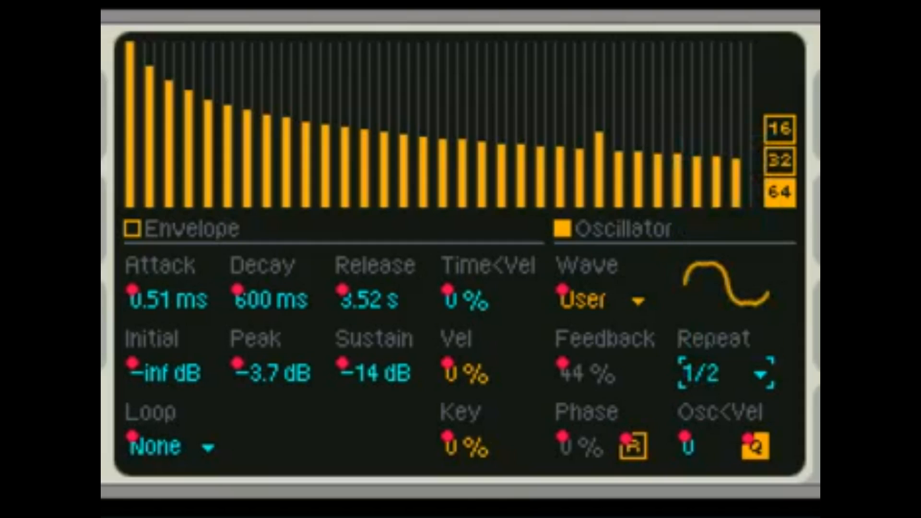
click(725, 374)
click(726, 263)
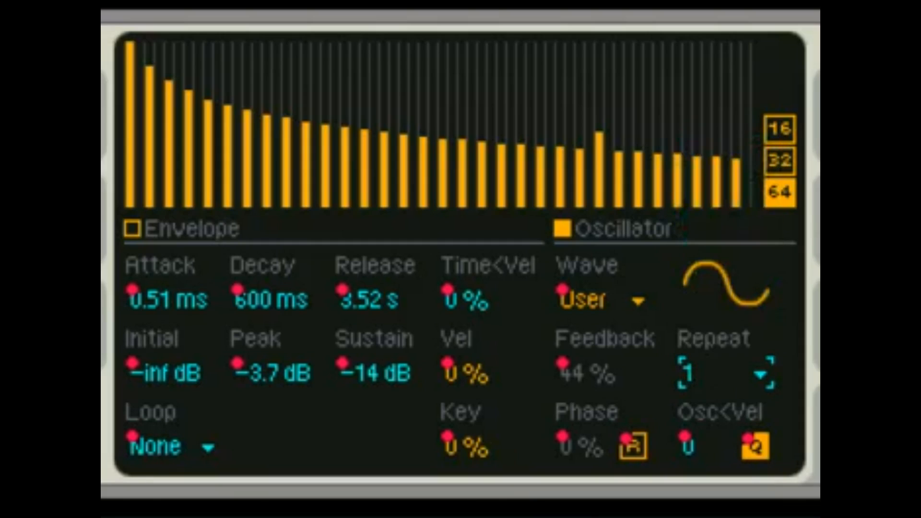
click(726, 374)
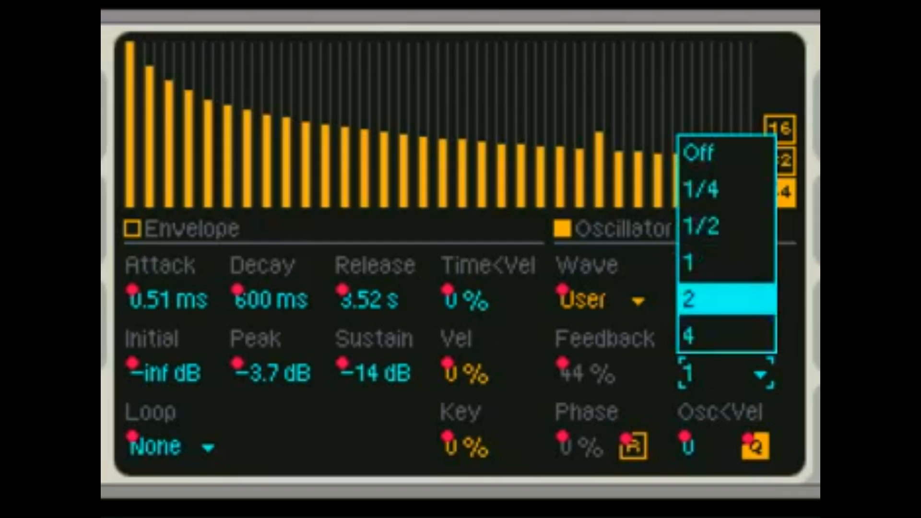
click(726, 298)
click(725, 373)
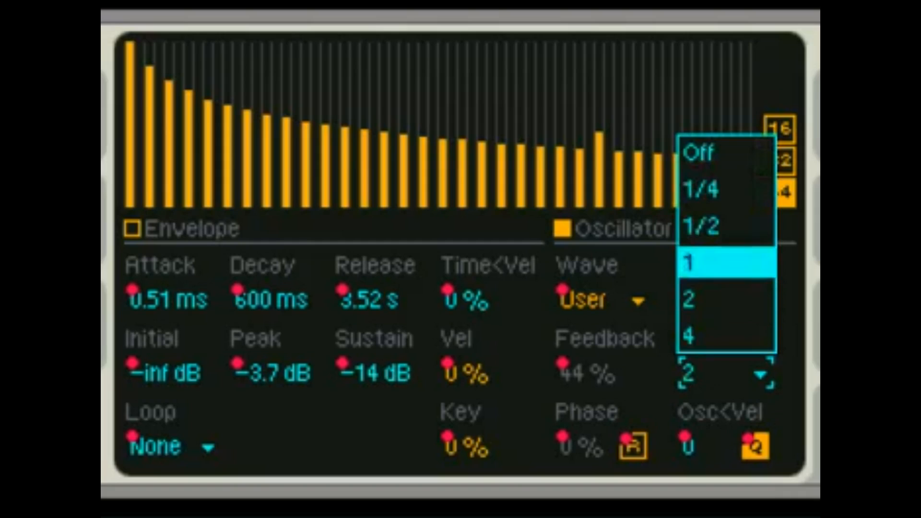
click(726, 189)
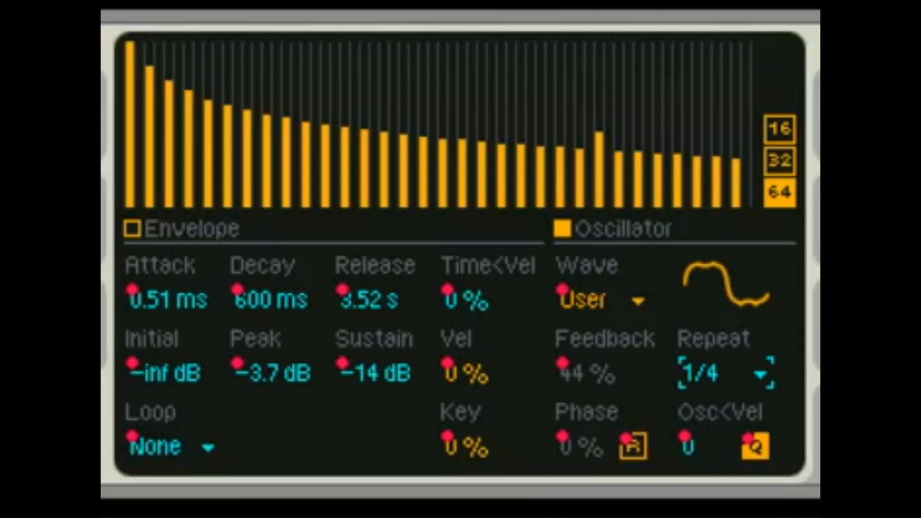
Step: Try oscillator A's waveform Repeat at 4 and 1/4, and settle on 1
click(725, 374)
click(725, 334)
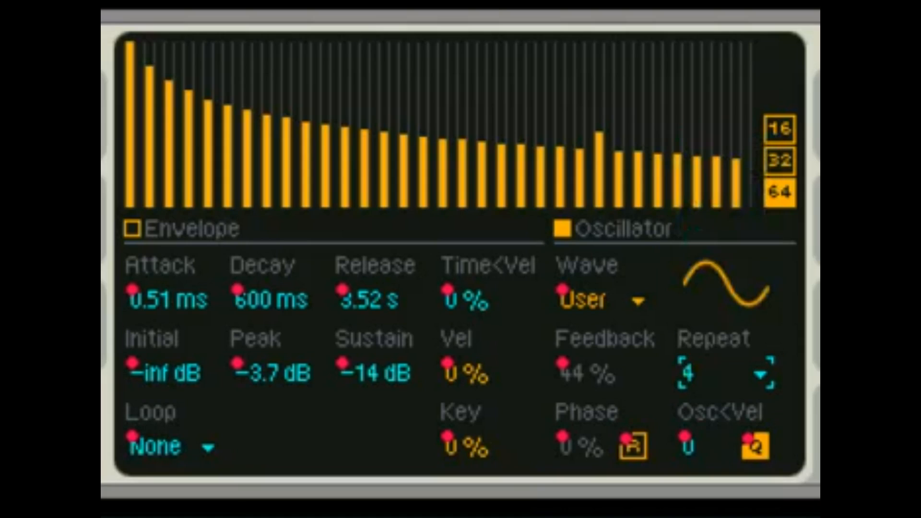
click(726, 374)
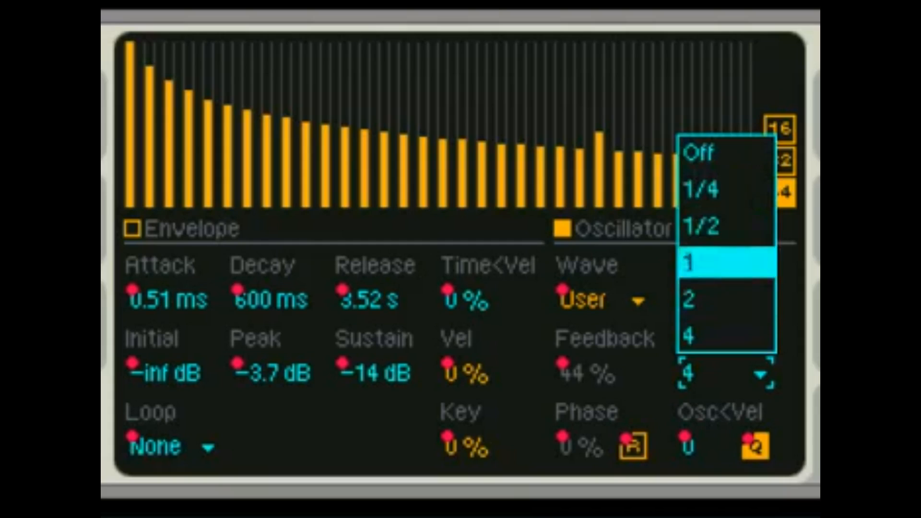
click(723, 188)
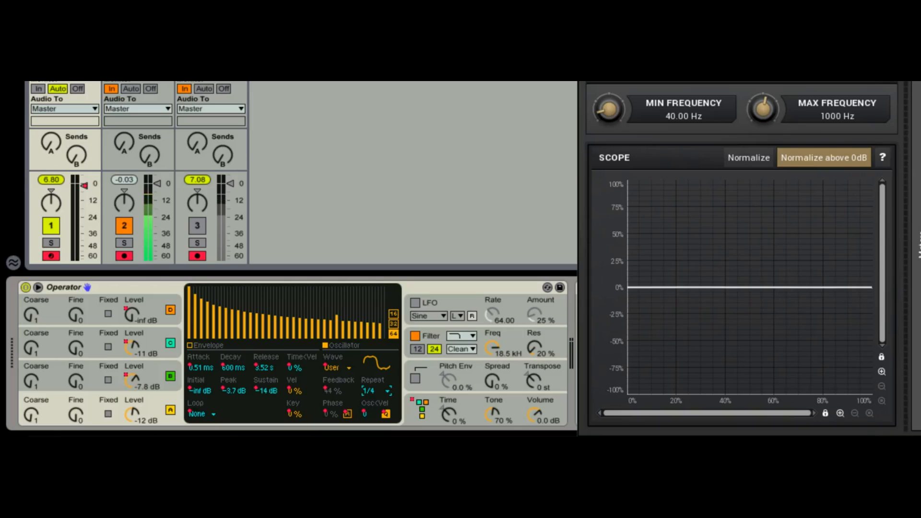
click(378, 391)
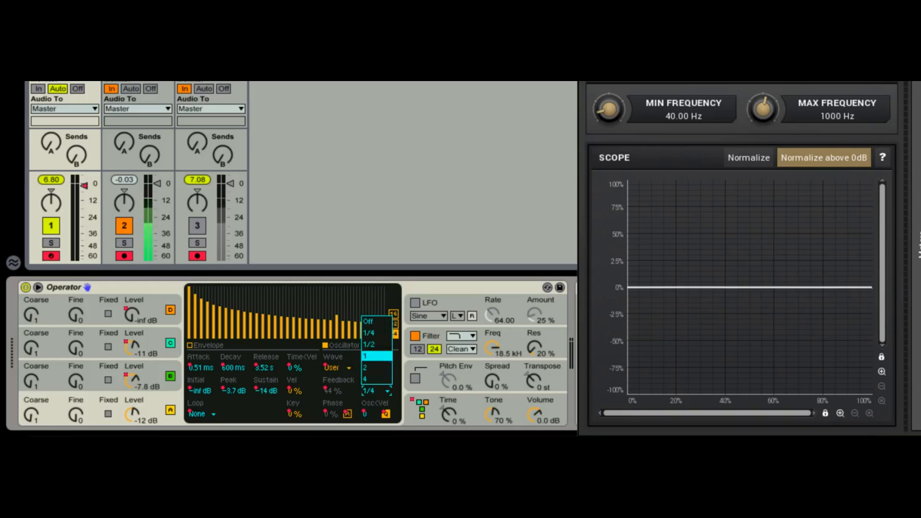
click(377, 357)
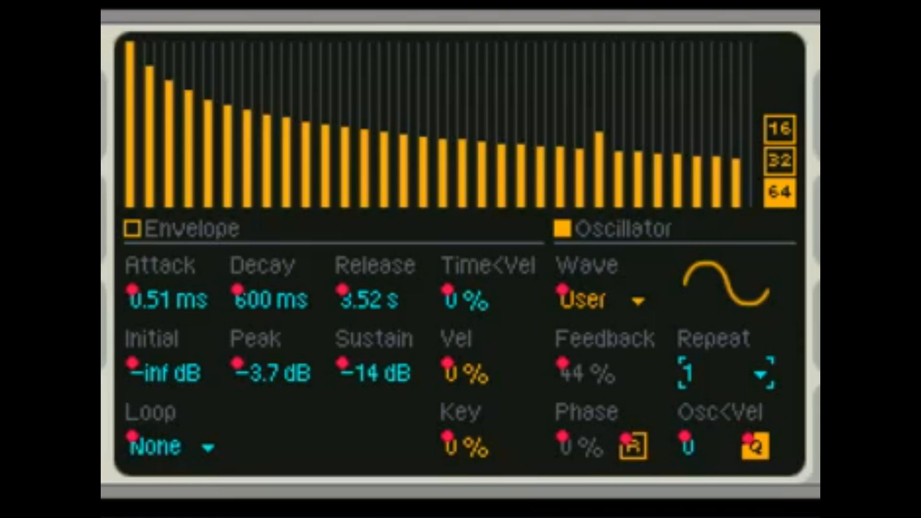
Step: Try oscillator A's Osc<Vel at 3.1, 100 and 82.8, ending at 64.1
drag(691, 447, 691, 430)
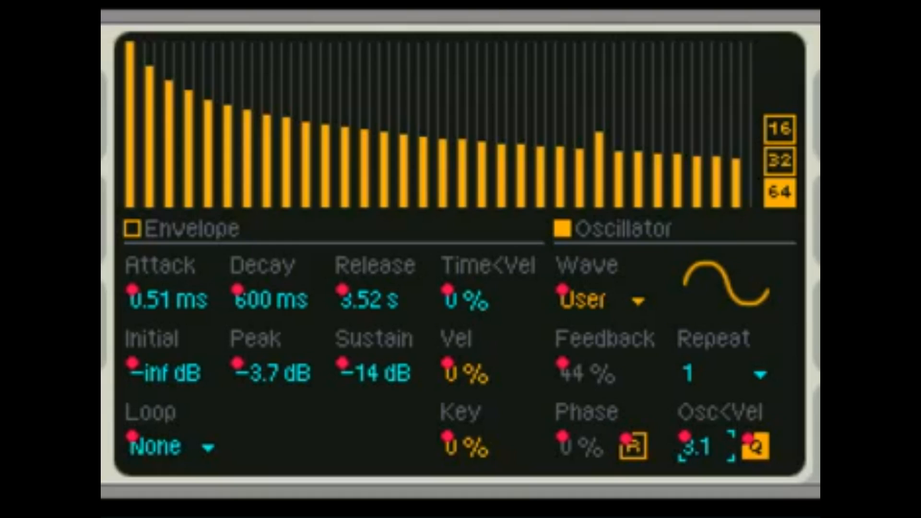
drag(703, 447, 703, 144)
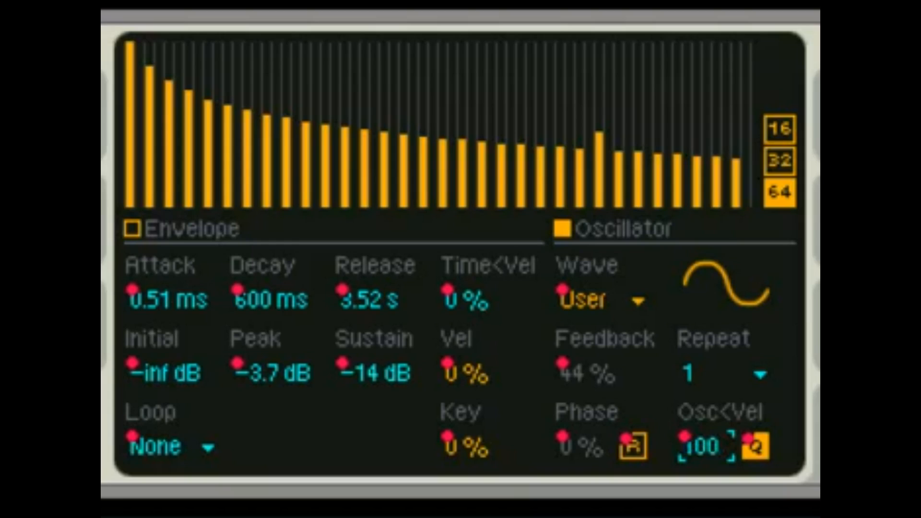
drag(703, 447, 703, 482)
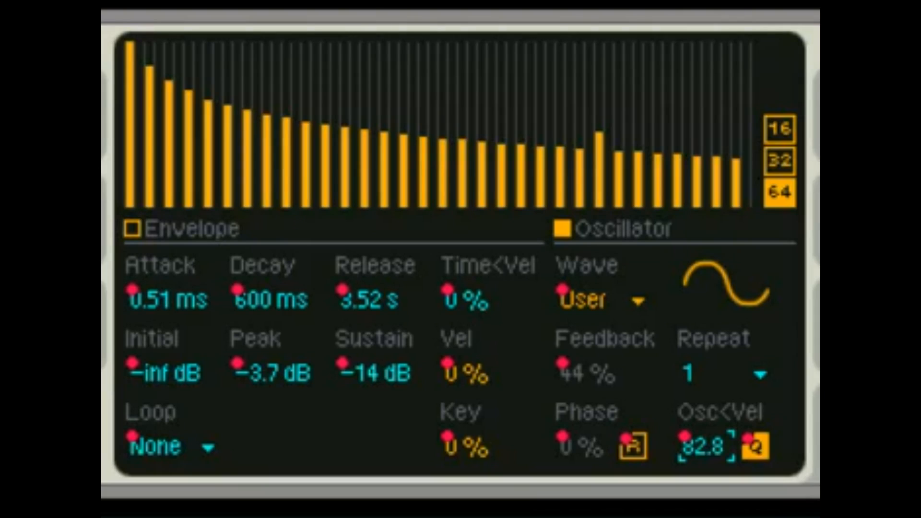
drag(706, 447, 706, 477)
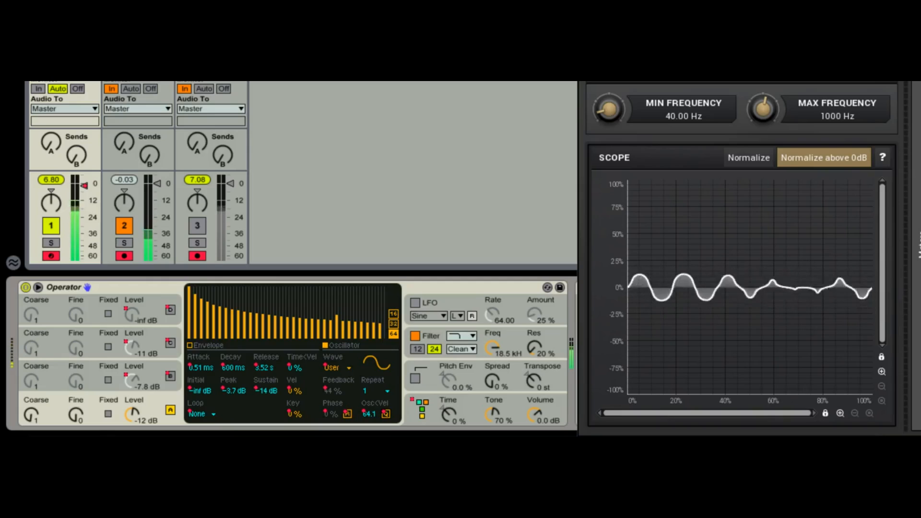
Step: Toggle Quantize for oscillator A's Osc<Vel and leave it switched off
right_click(389, 414)
click(386, 414)
click(387, 414)
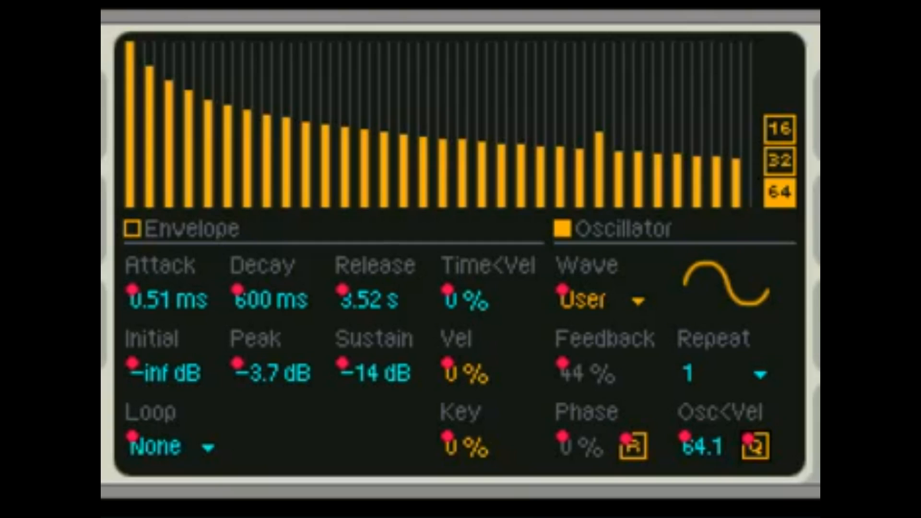
Step: Set oscillator A's envelope to Loop mode and try loop times of 16.7 s and 458 ms
click(174, 447)
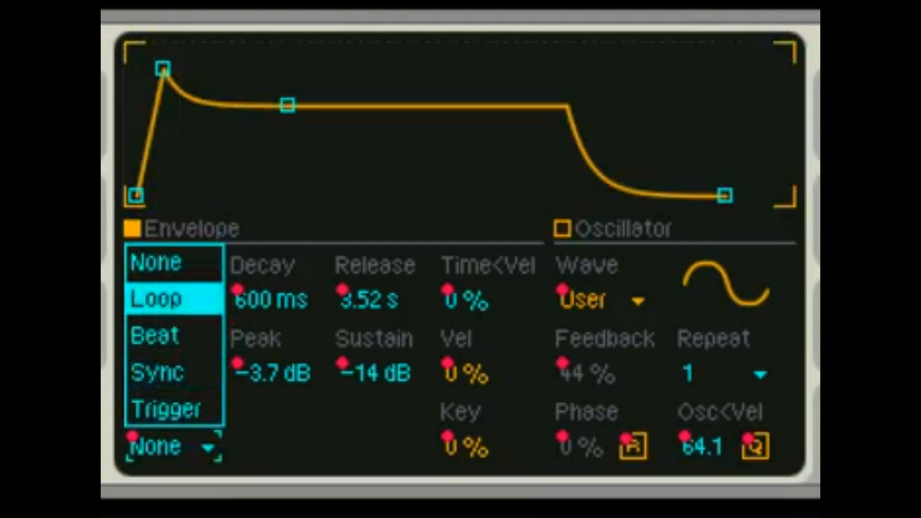
click(173, 298)
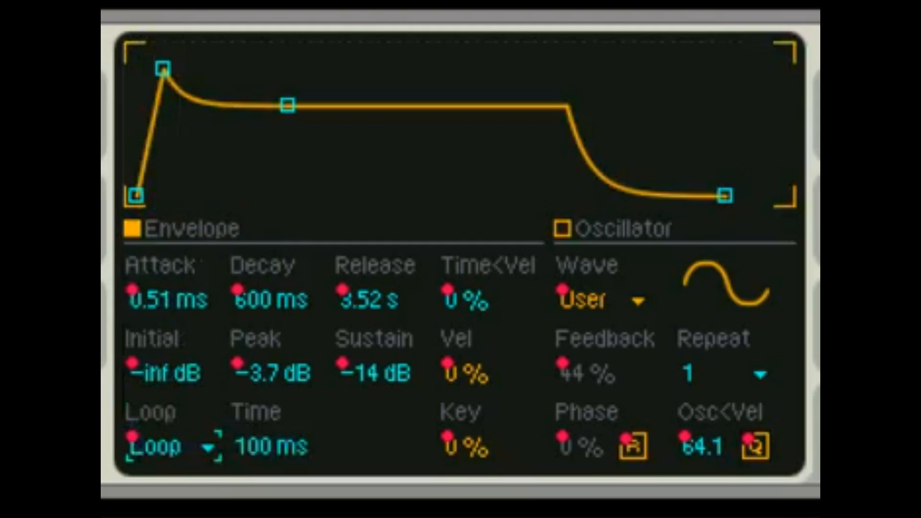
drag(271, 447, 271, 389)
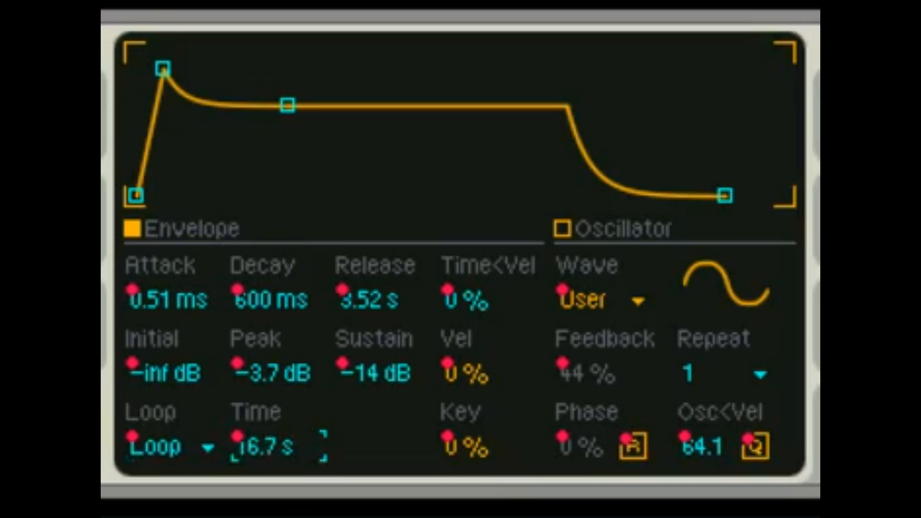
drag(271, 447, 271, 488)
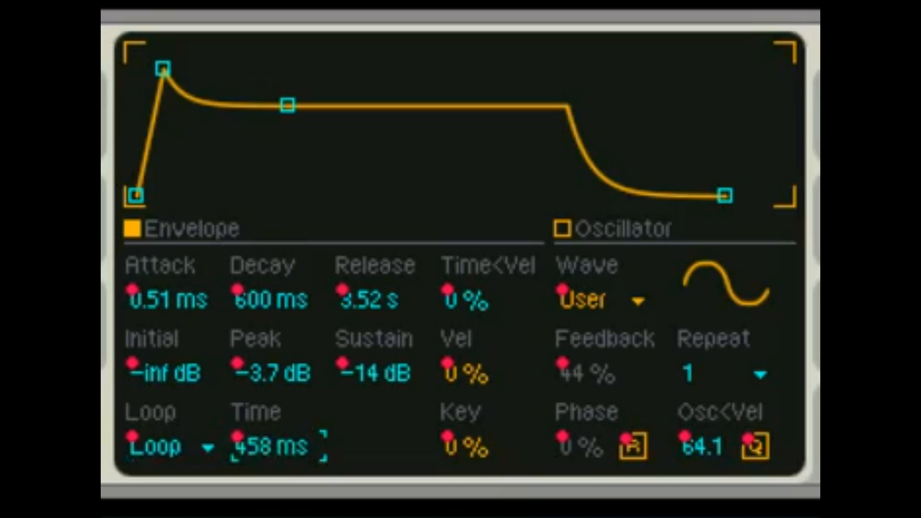
Step: Set oscillator A's Osc<Vel to 0
click(706, 447)
text(0)
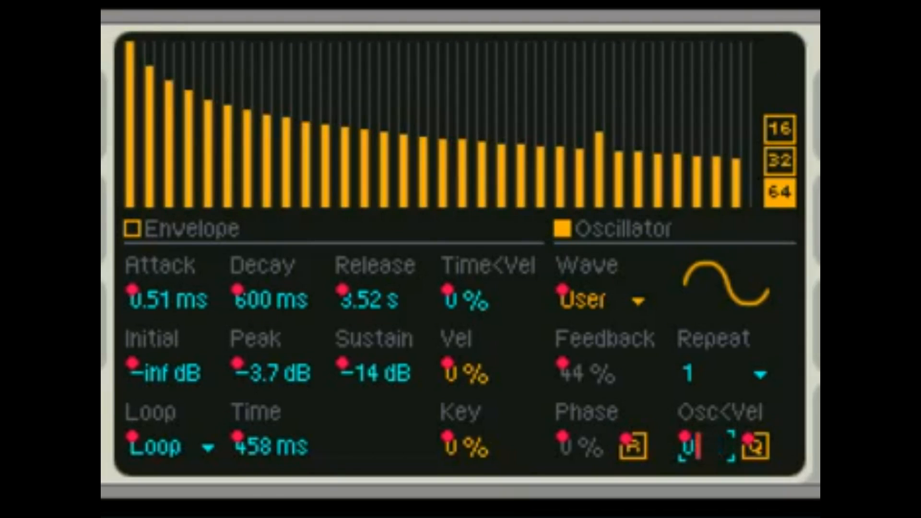
key(Return)
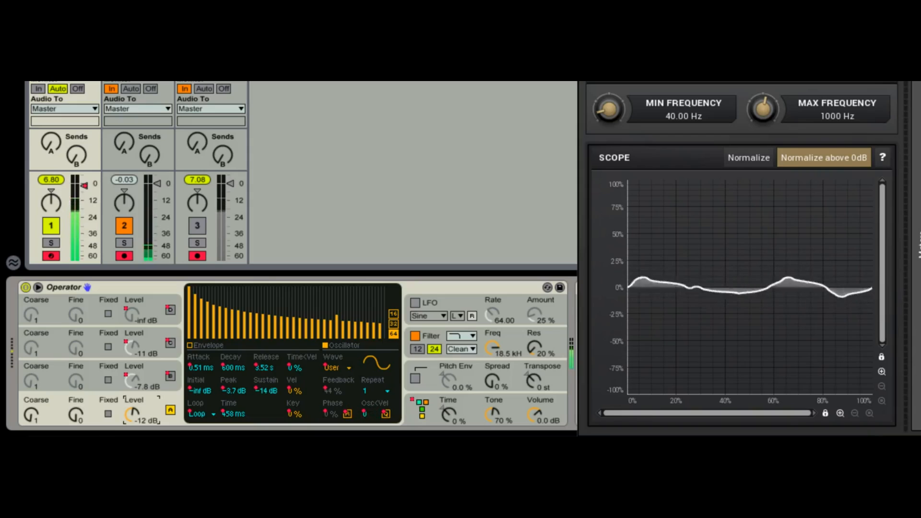
Step: Display oscillator A's envelope and shorten its loop time to about 130 ms
click(191, 346)
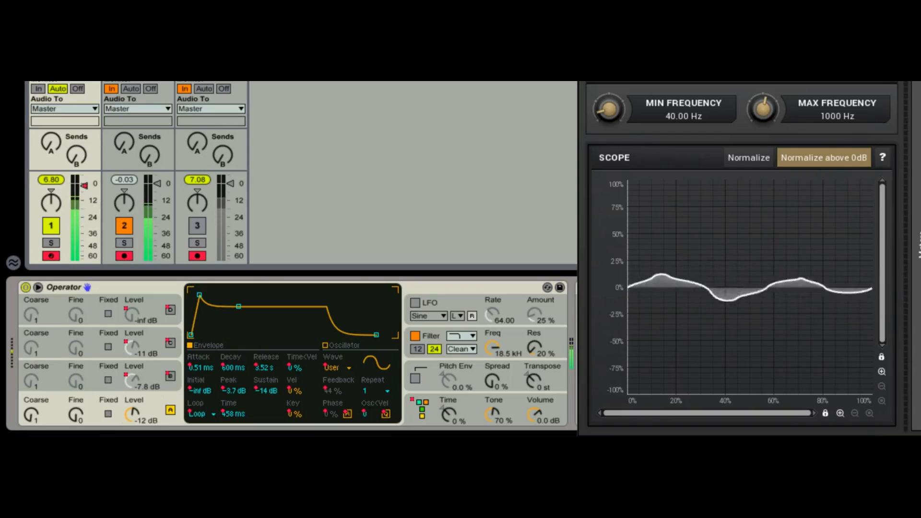
click(234, 414)
drag(234, 414, 234, 436)
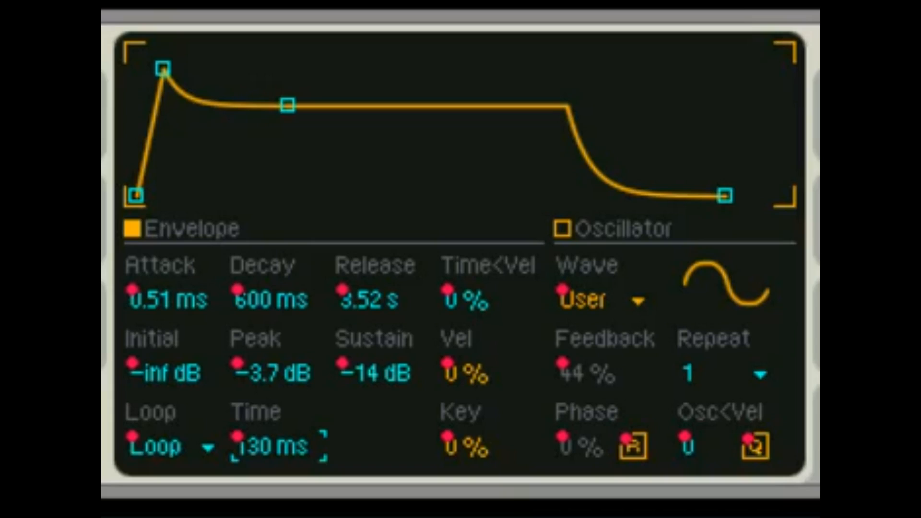
Step: Switch oscillator A's envelope loop to Beat and vary its Repeat rate from 1/16 to 2, ending at 1/3
click(173, 448)
click(168, 334)
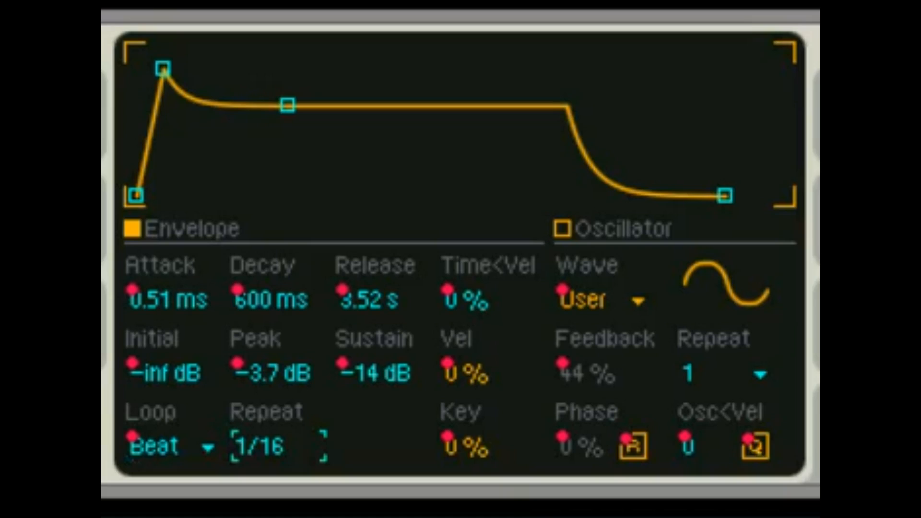
click(203, 414)
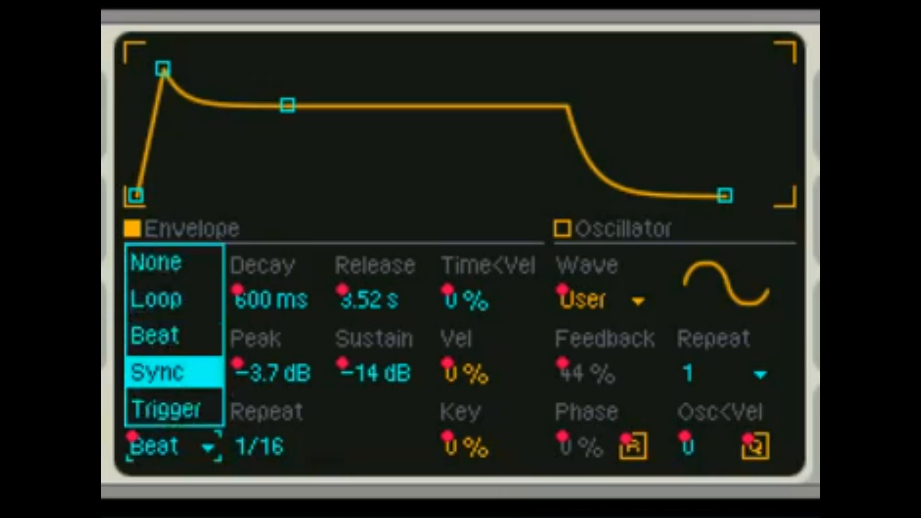
click(259, 448)
drag(260, 448, 259, 413)
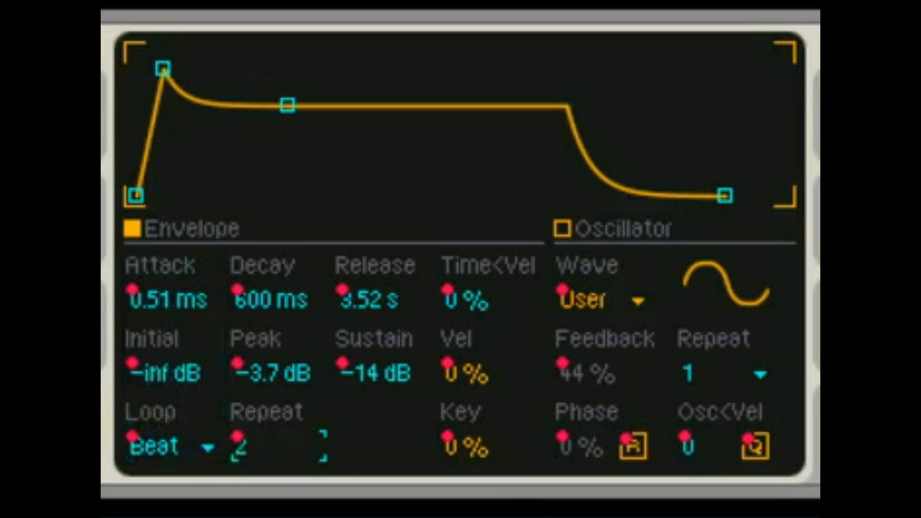
drag(259, 448, 259, 473)
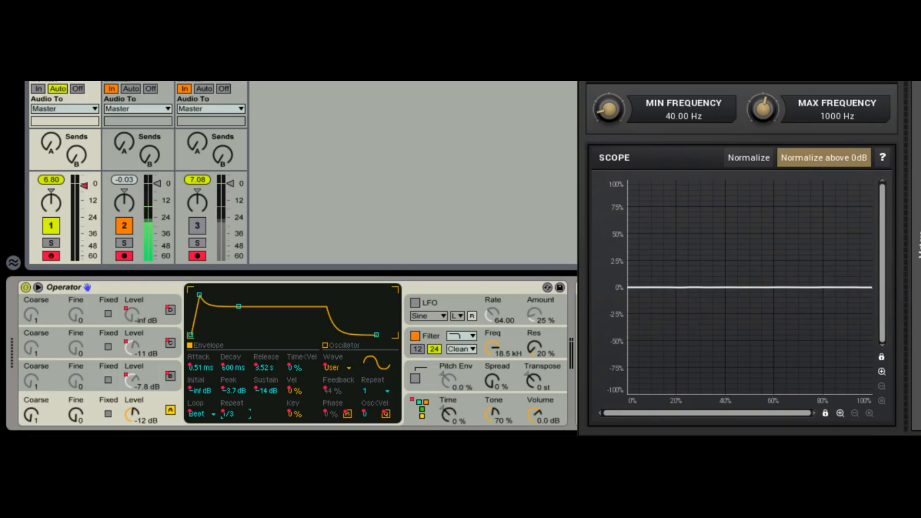
Step: Switch oscillator A's envelope loop mode to Sync
click(206, 414)
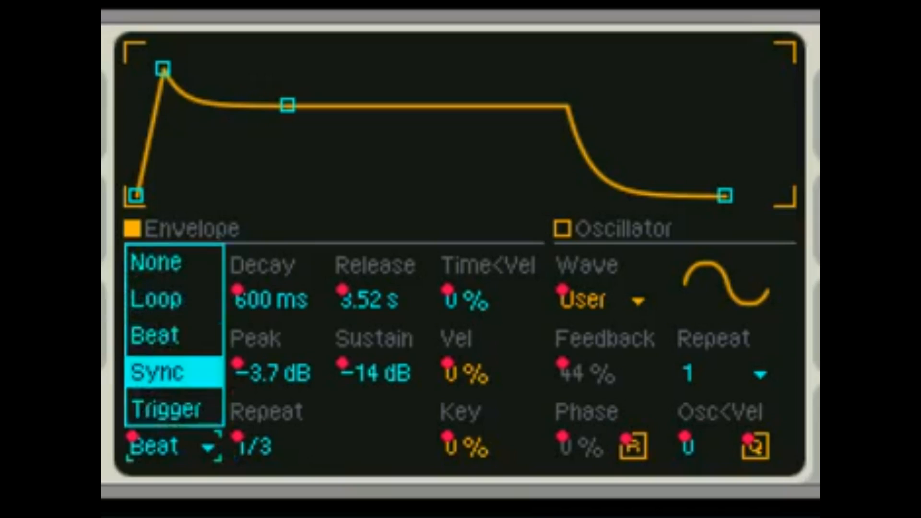
click(185, 373)
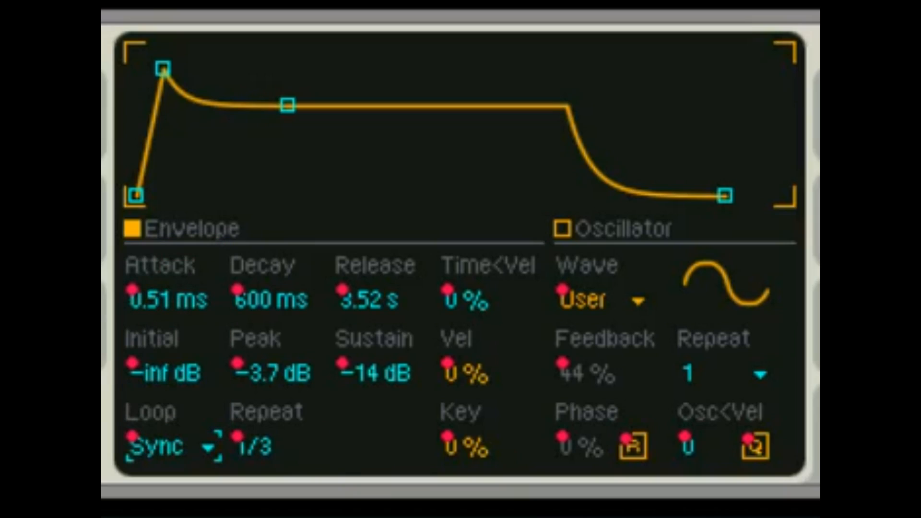
click(175, 448)
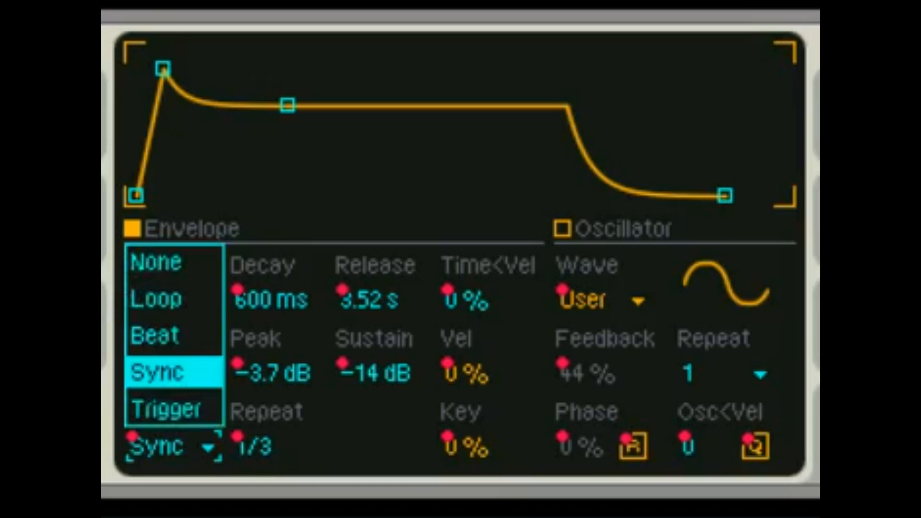
click(176, 373)
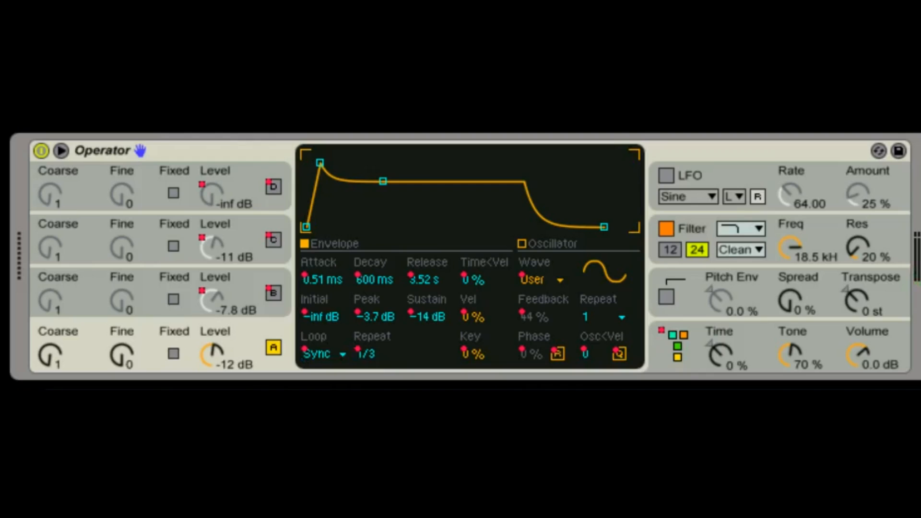
Step: Reshape oscillator A's envelope to a 0.61 ms attack, 0.0 dB peak, 519 ms decay and -29 dB sustain
drag(383, 181, 382, 227)
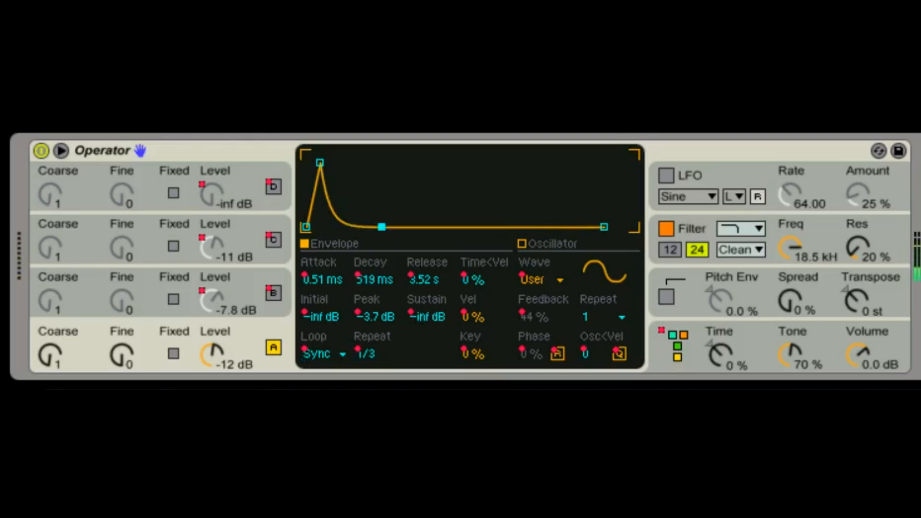
drag(382, 227, 382, 205)
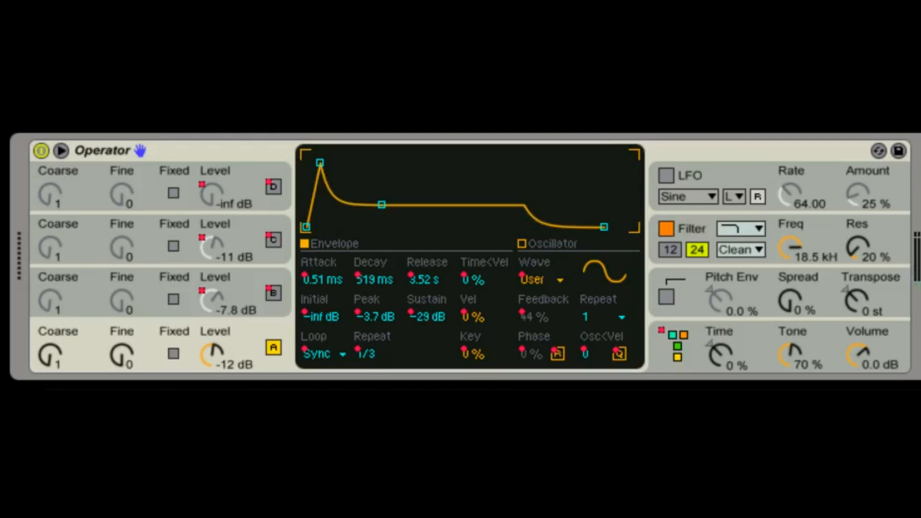
drag(320, 163, 322, 155)
Step: Set oscillator A's envelope loop mode to Trigger
click(326, 355)
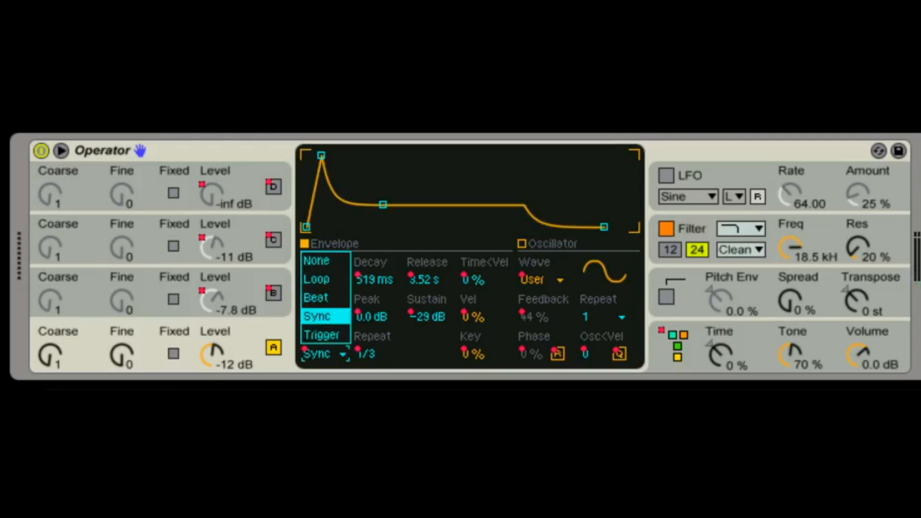
click(326, 335)
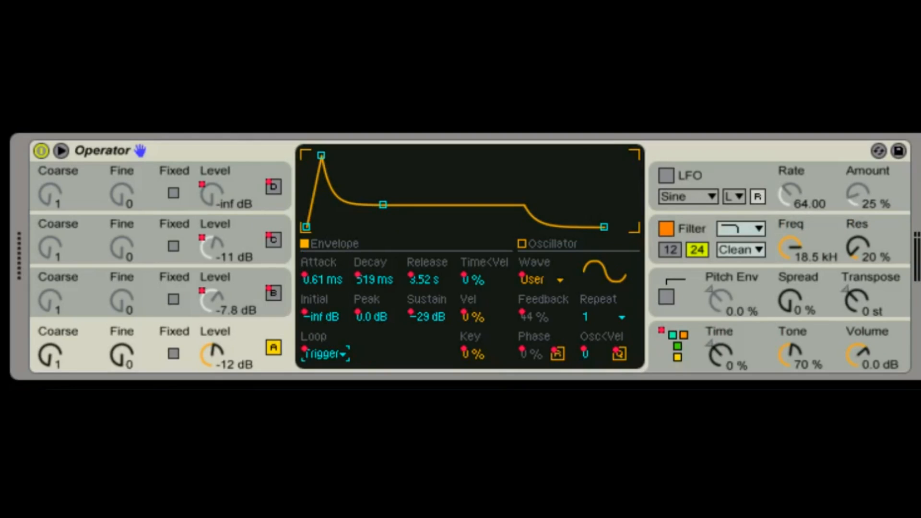
click(326, 354)
click(327, 335)
Step: Turn on oscillators B and C, and shape C's envelope: attack 8.47 ms, peak -3.4 dB, decay 2.99 s, sustain -17 dB, release 4.34 s
click(273, 293)
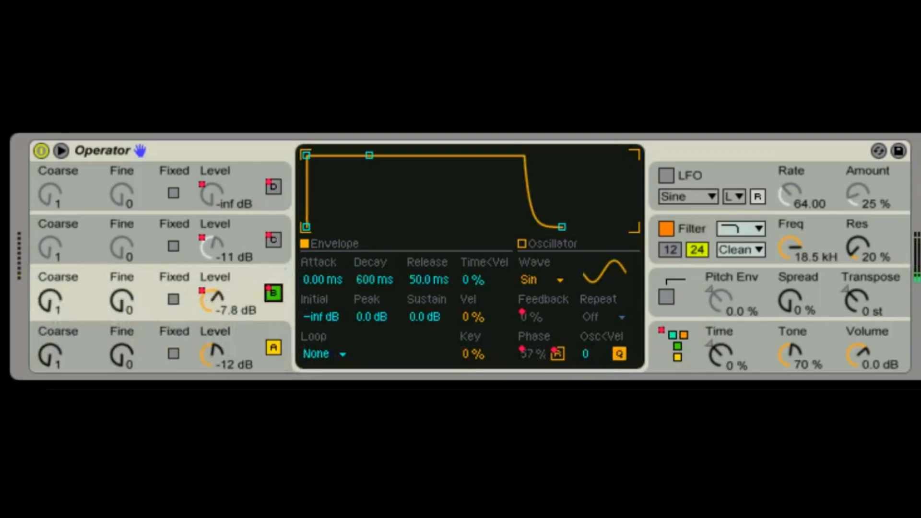
click(273, 240)
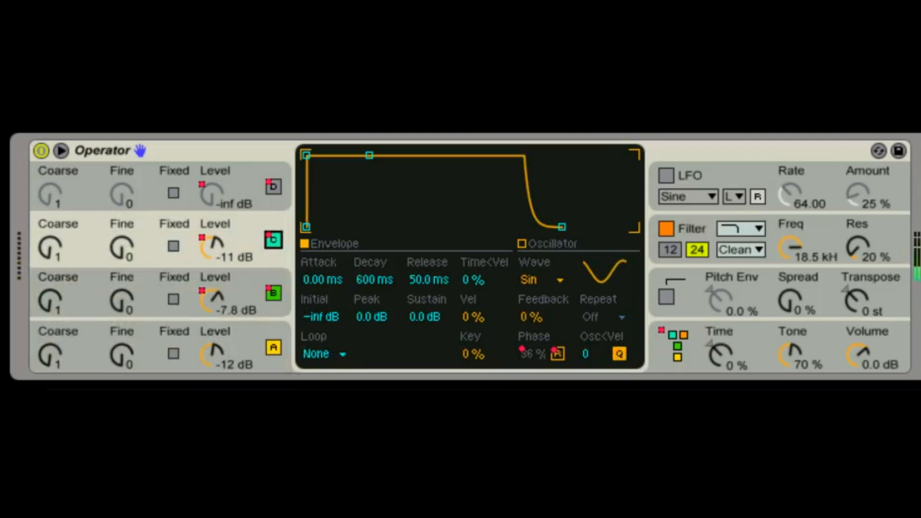
drag(306, 155, 346, 162)
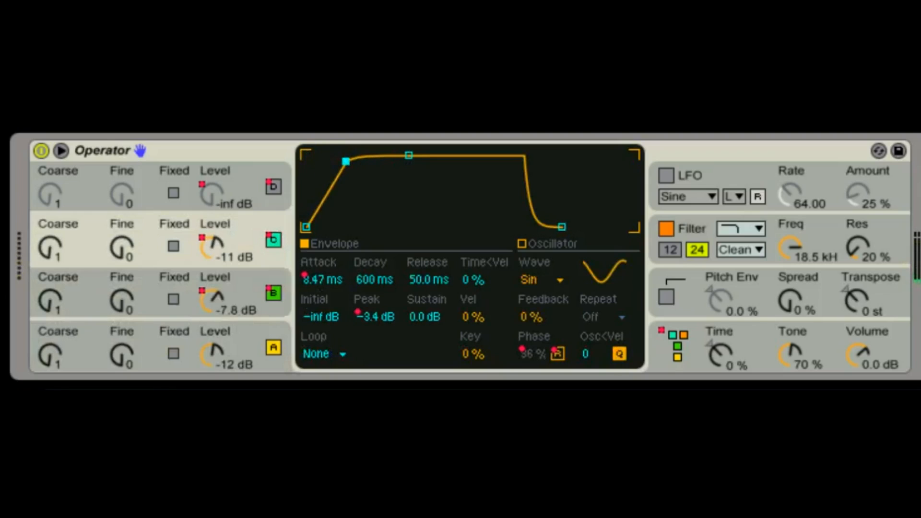
drag(409, 155, 425, 185)
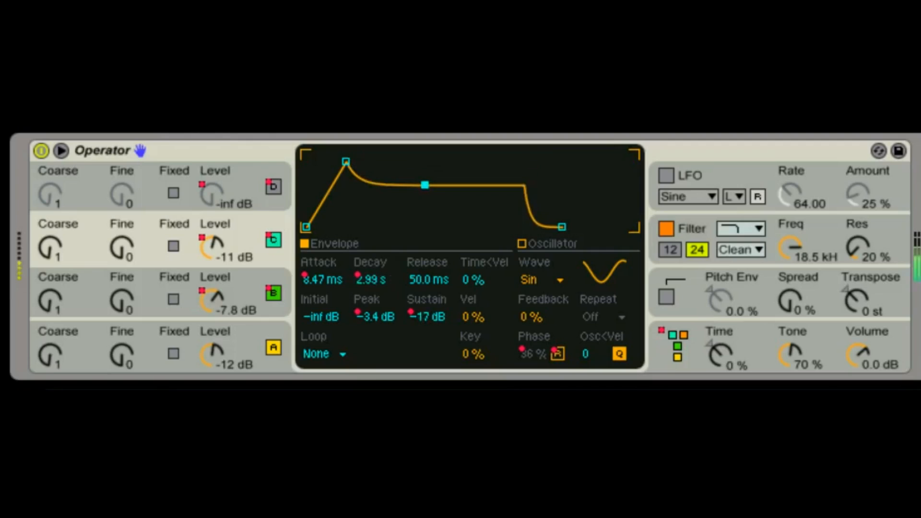
drag(562, 227, 606, 227)
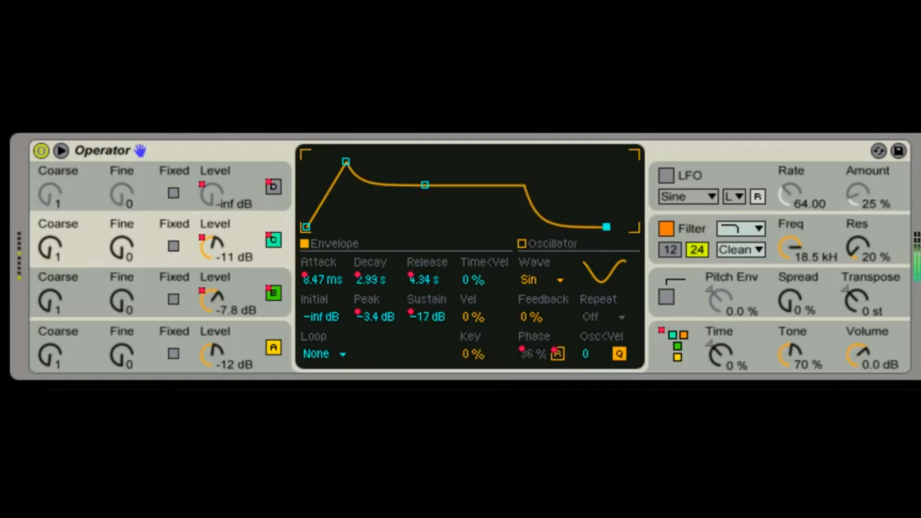
Step: Shape oscillator B's envelope with a 19.5 ms attack, 588 ms decay, -11 dB sustain and 1.24 s release
click(212, 301)
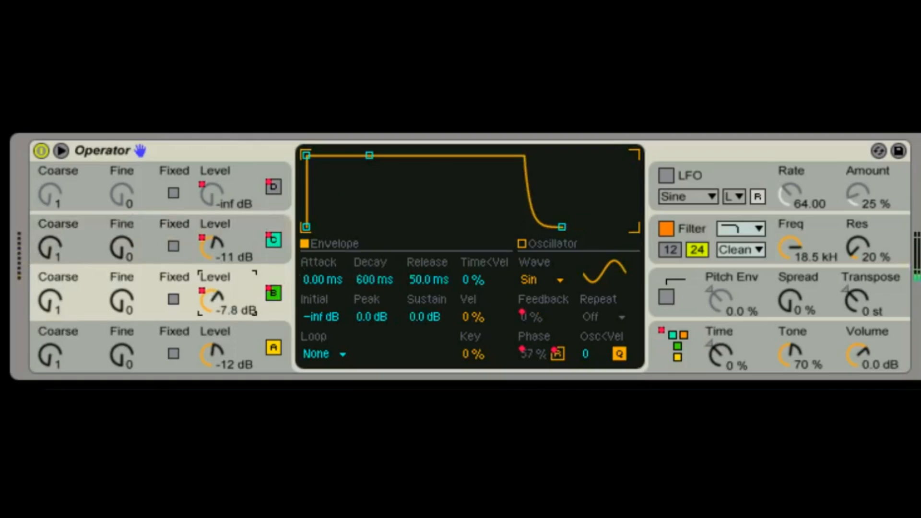
drag(562, 226, 594, 227)
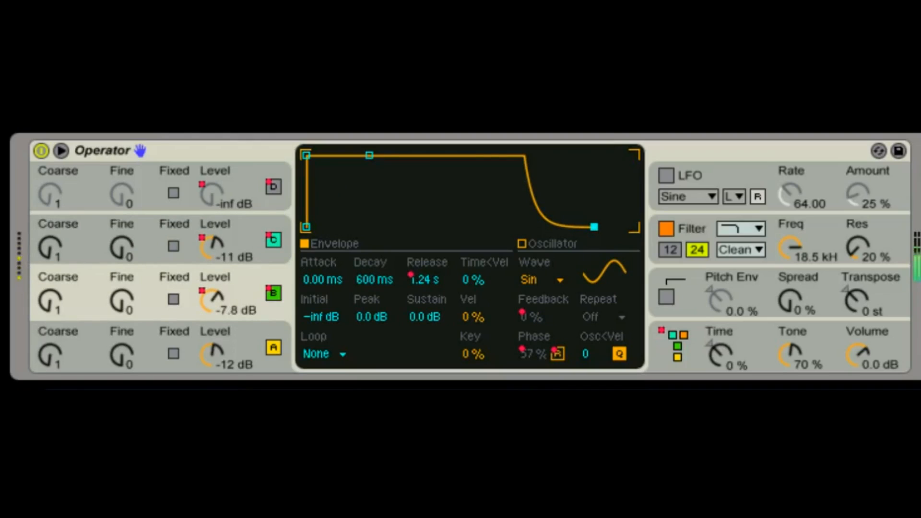
drag(369, 155, 370, 175)
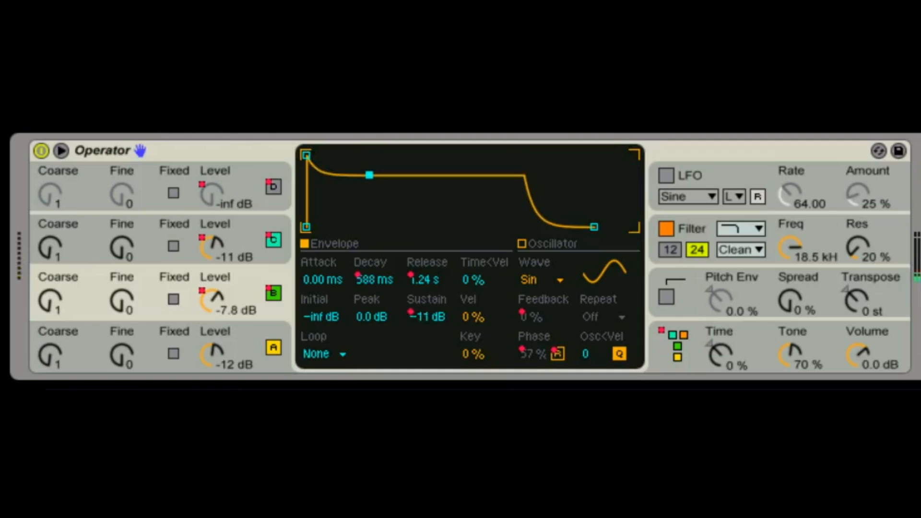
drag(306, 155, 352, 155)
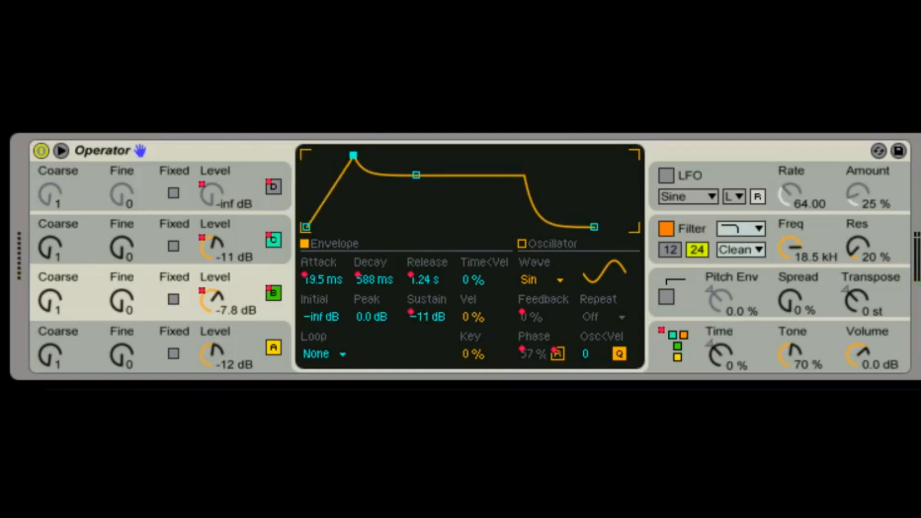
Step: Review the envelope loop modes available for oscillator A, keeping Trigger selected
click(212, 355)
click(324, 354)
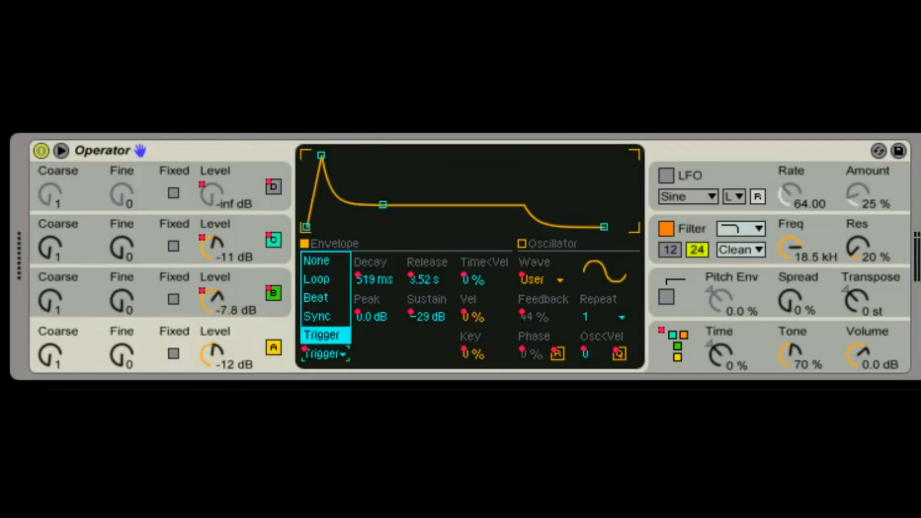
click(322, 335)
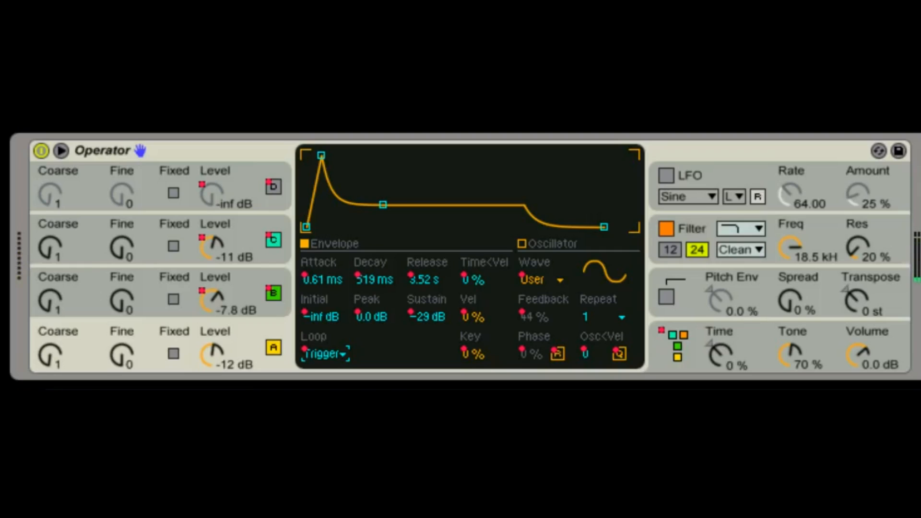
Step: Examine oscillator A's harmonics, compare the envelopes of oscillators A, B, C and D, and return to oscillator A
click(523, 244)
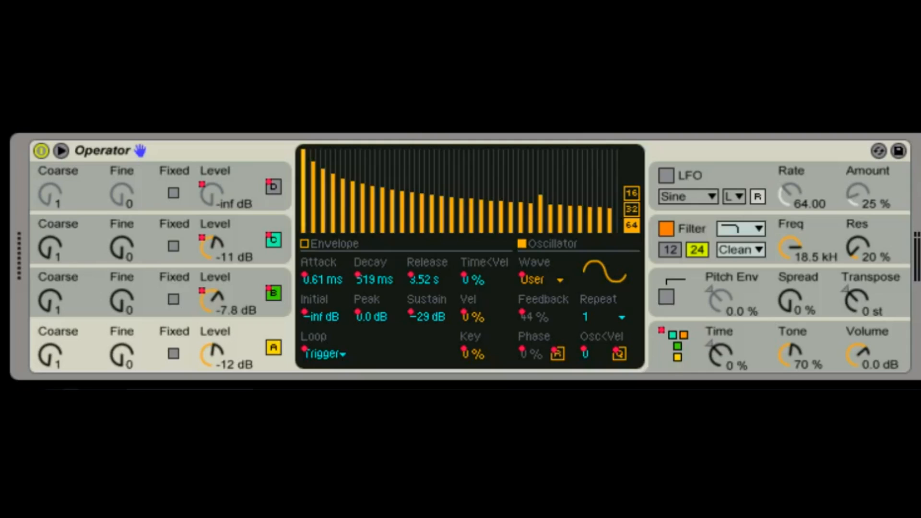
click(305, 244)
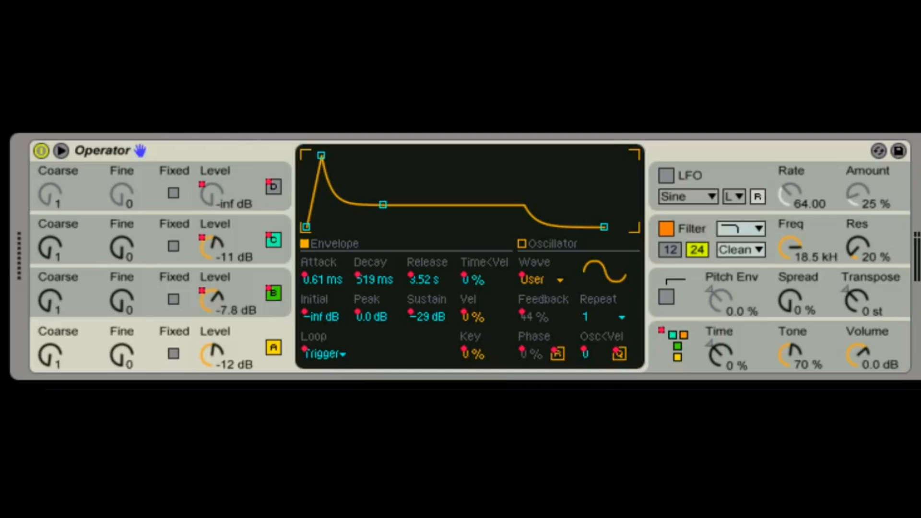
click(212, 301)
click(212, 248)
click(212, 195)
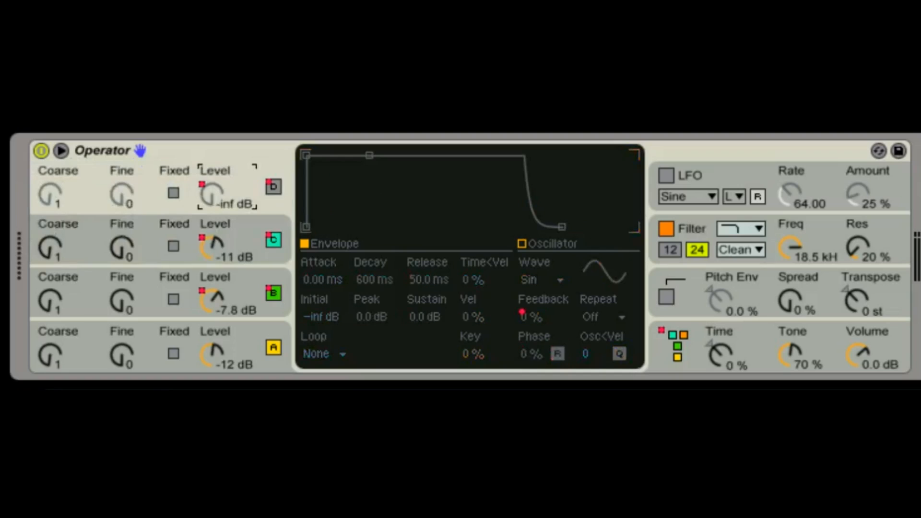
click(212, 247)
click(213, 301)
click(212, 355)
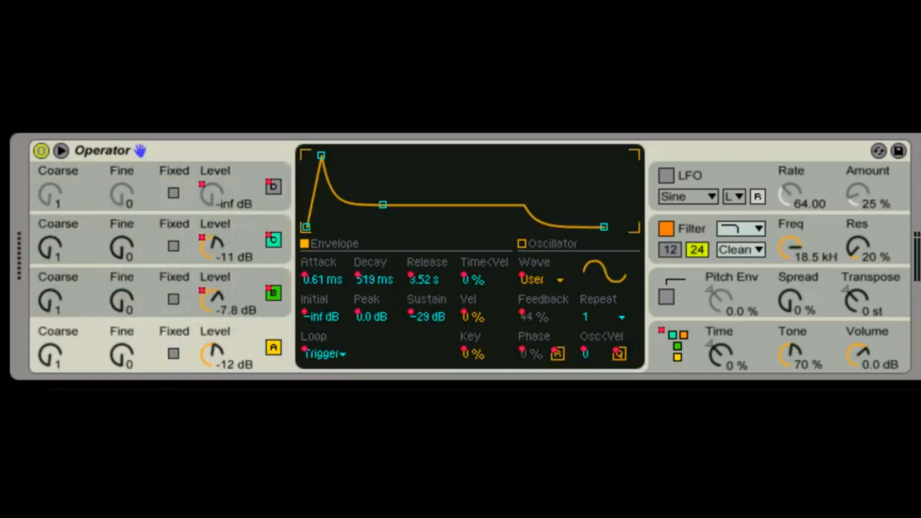
Step: Display oscillator A's harmonics and raise the eighth active harmonic slightly above its neighbours
click(523, 244)
click(305, 243)
click(522, 244)
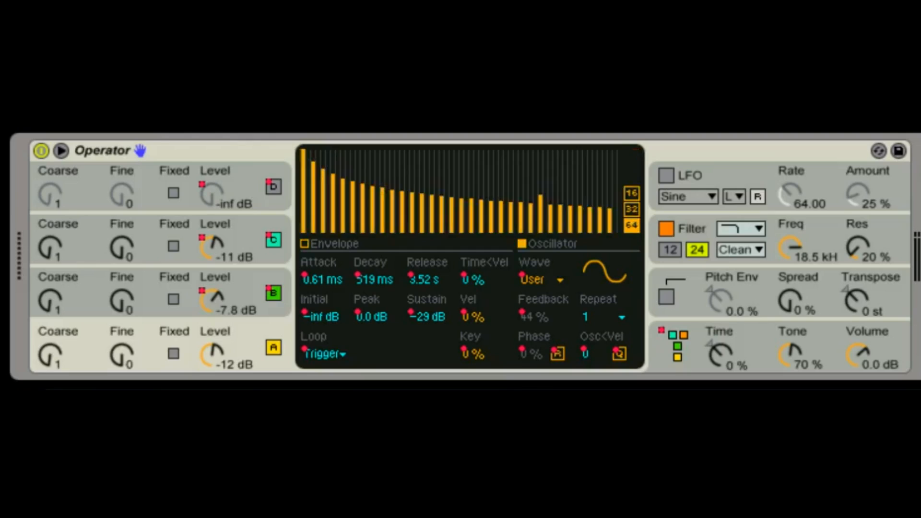
click(373, 178)
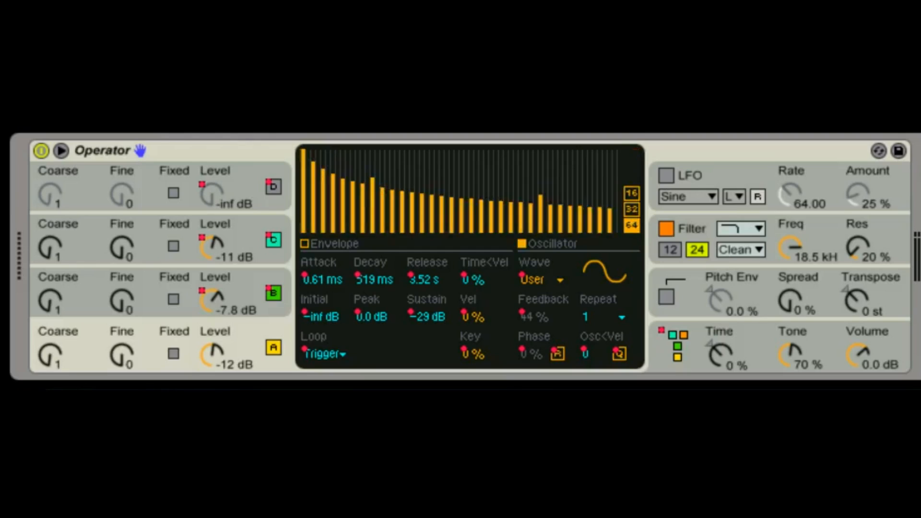